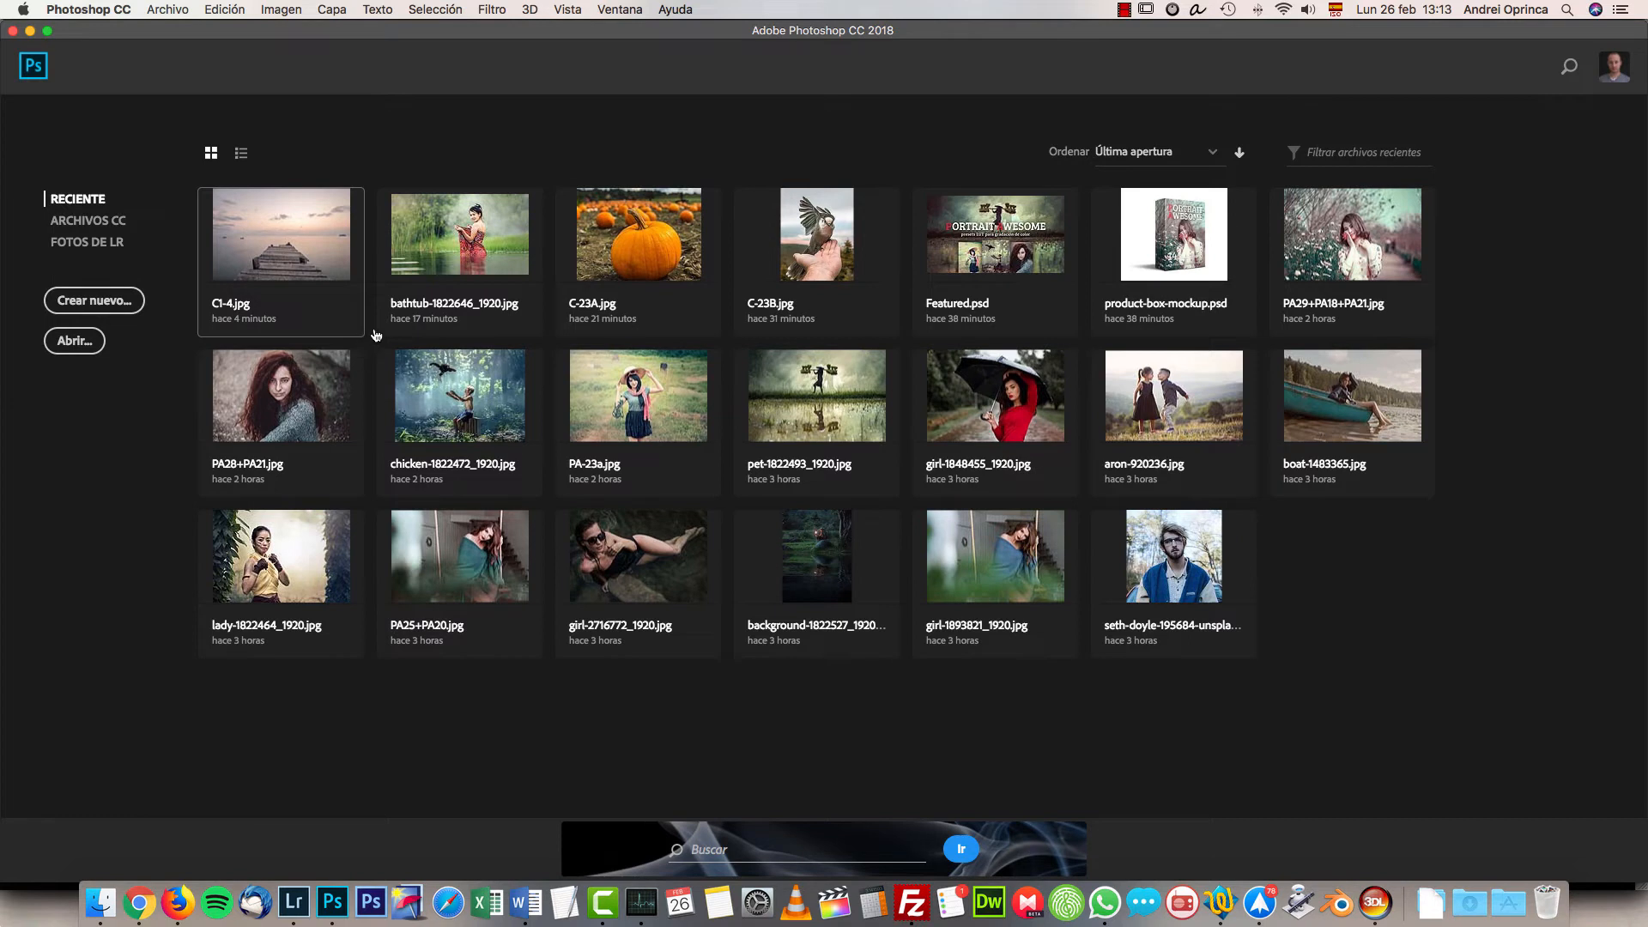
- Open the recent image C1-4.jpg and restore the Manipulaciones workspace to its saved layout
left_click(327, 269)
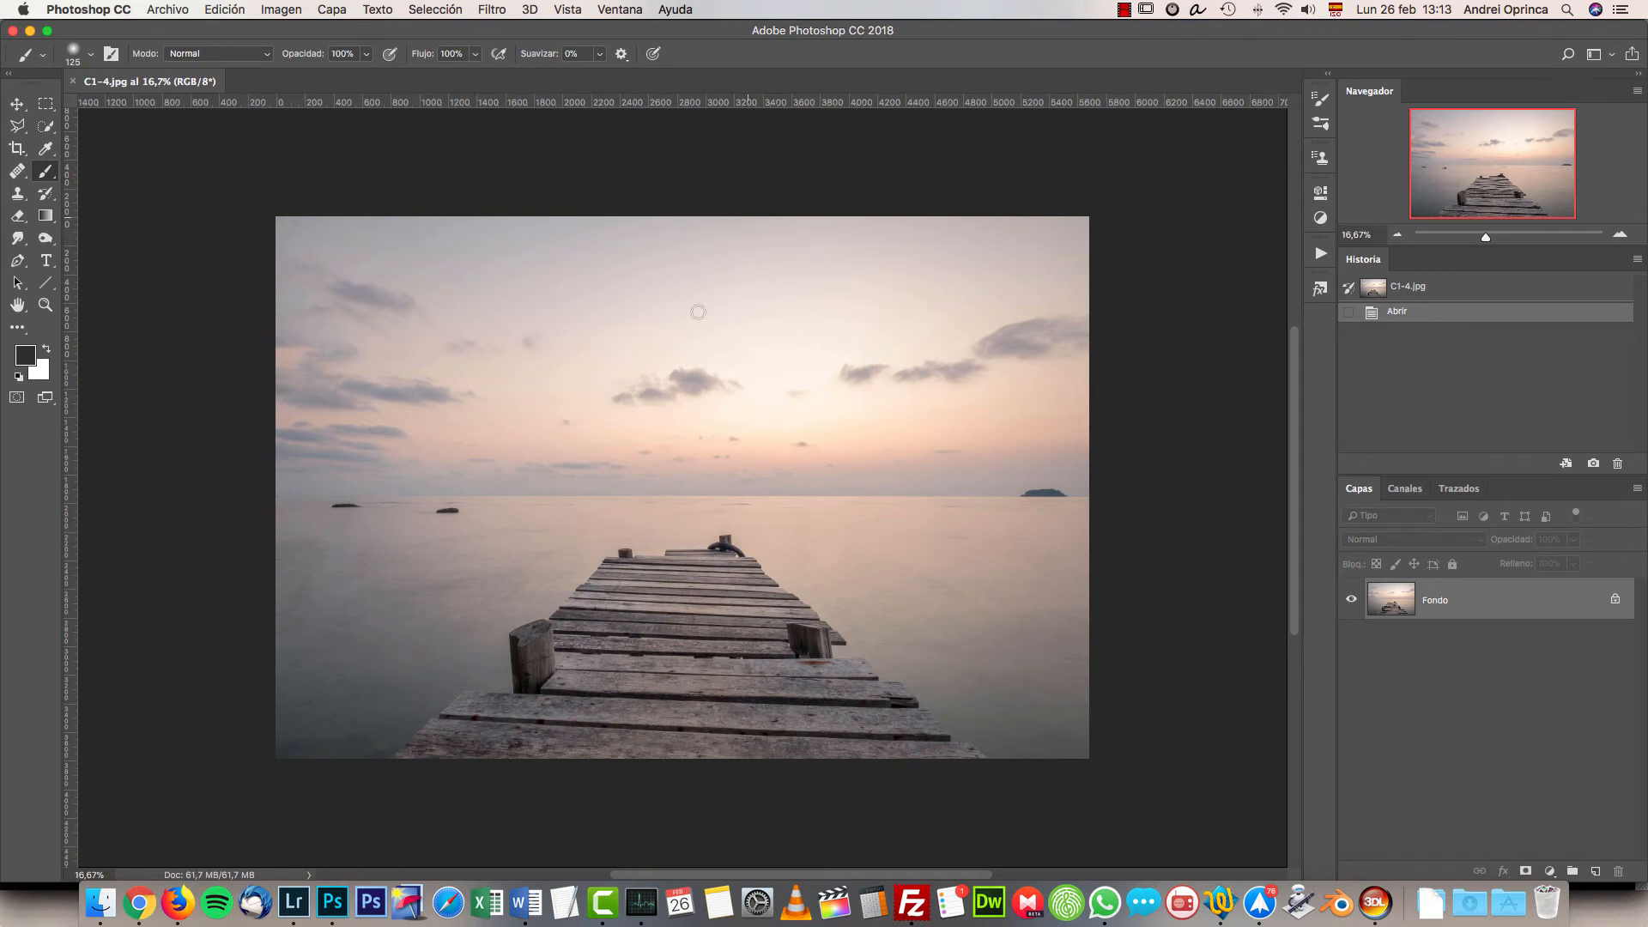
left_click(1612, 55)
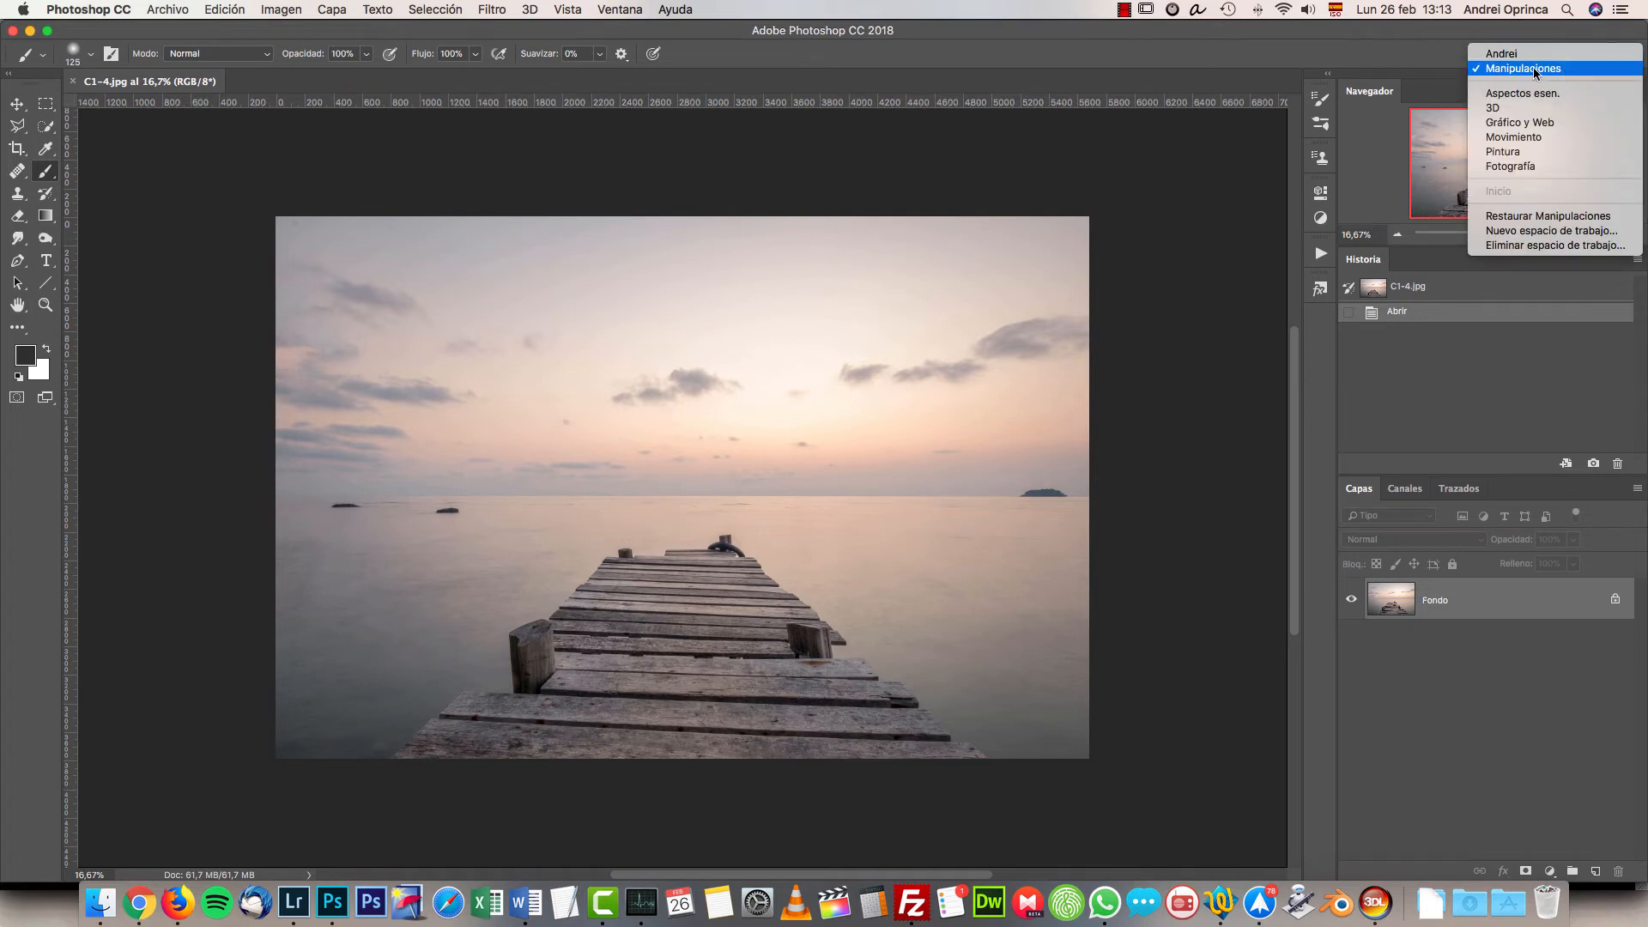
left_click(1526, 217)
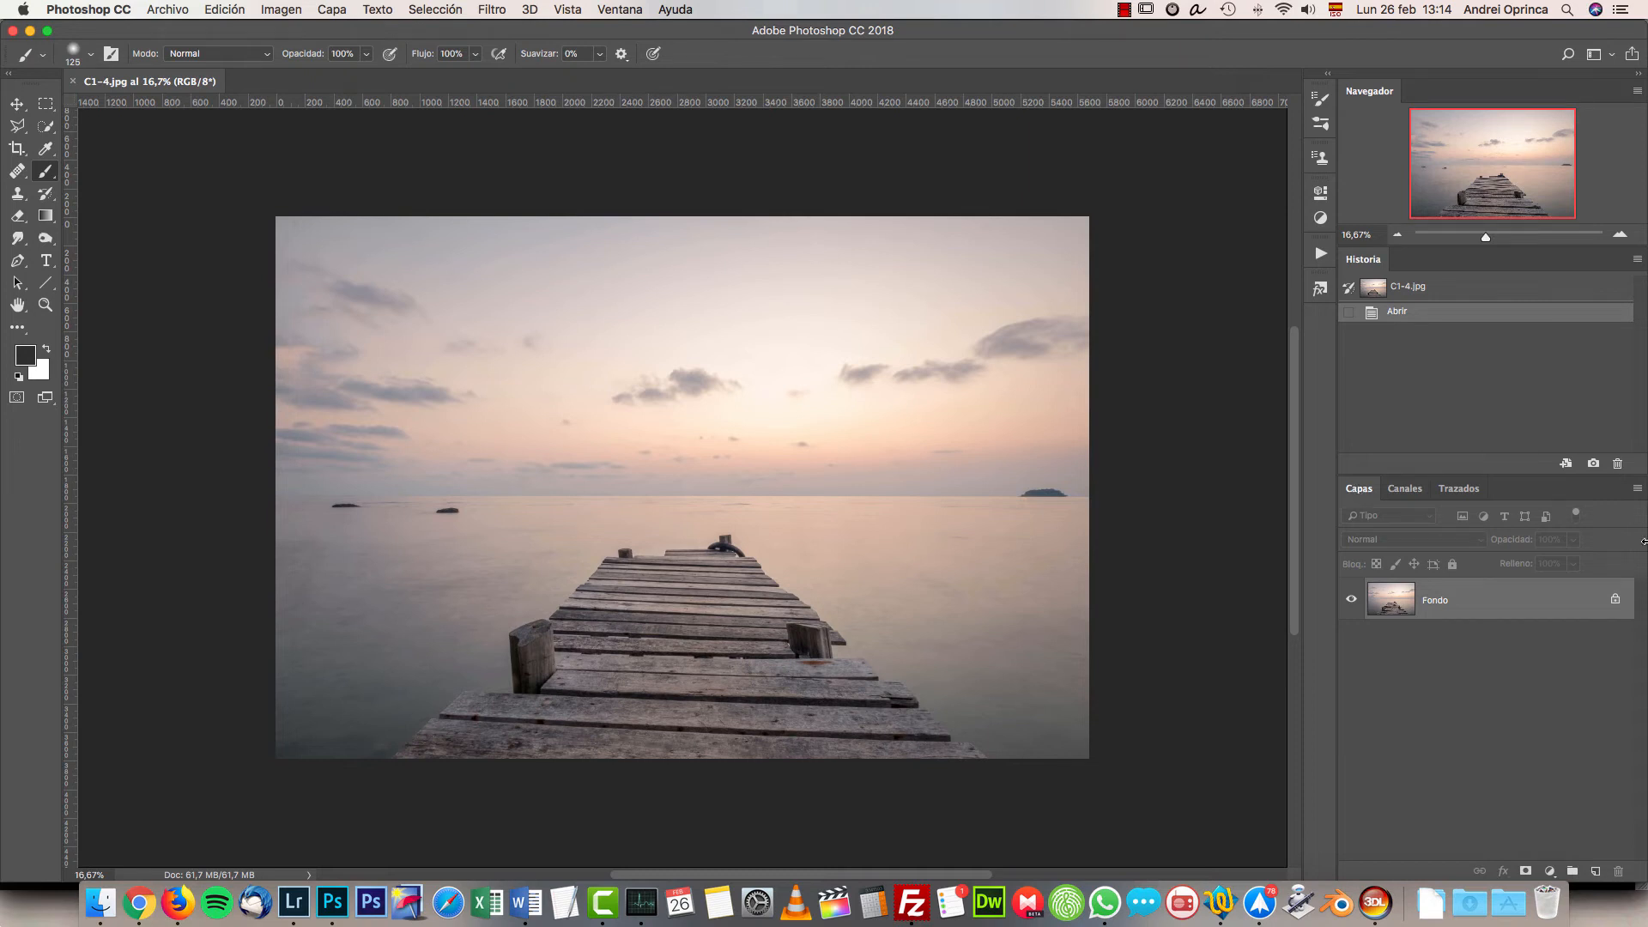
- Convert the locked Fondo background into a regular editable layer
double_click(1479, 603, "alt")
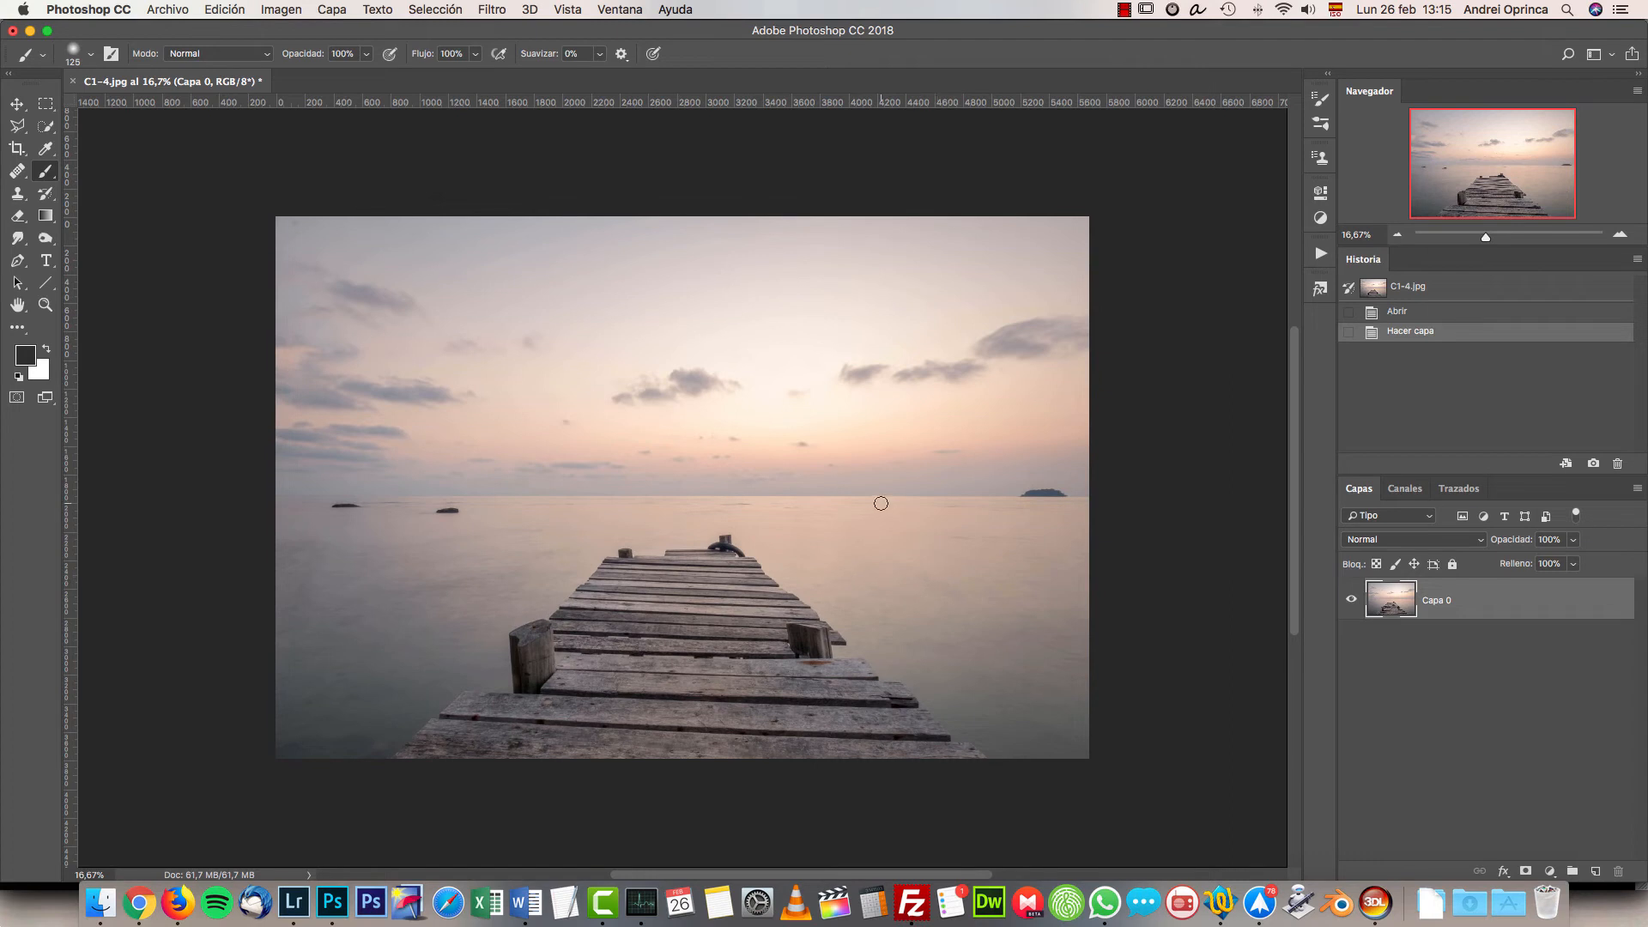
- Place the bird image C-23B from the file browser over the pier photo as a new layer and delete that layer
key("super+Tab")
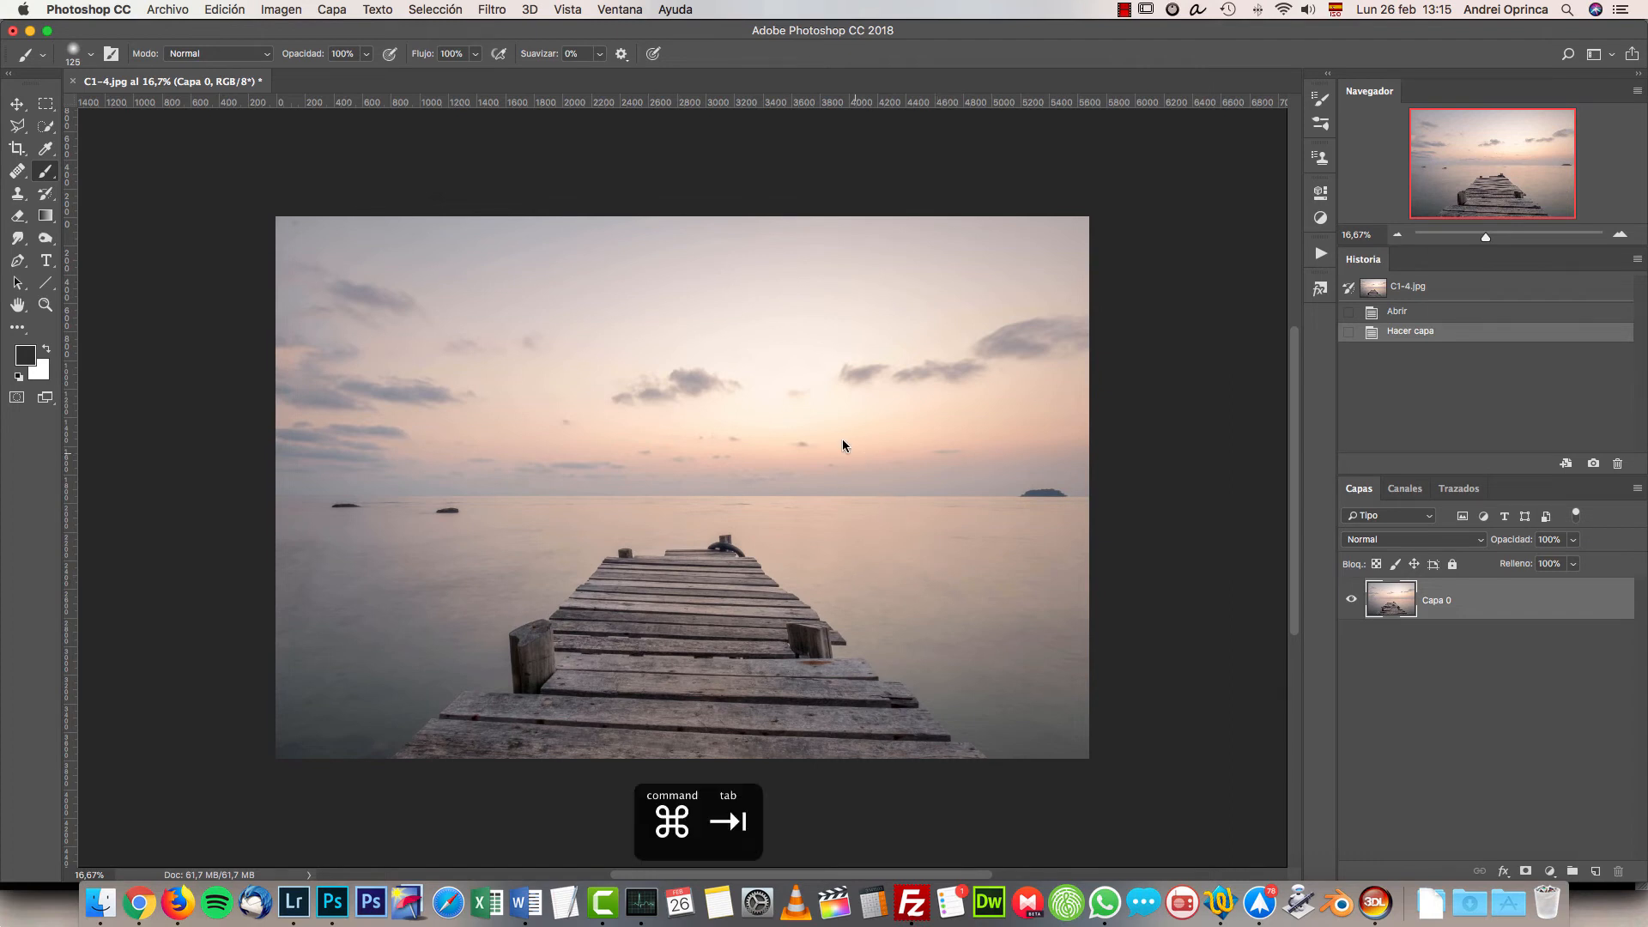
left_click_drag(433, 131, 799, 368)
key("super+Tab")
key("super+Tab")
key("super+Tab")
left_click_drag(588, 241, 916, 467)
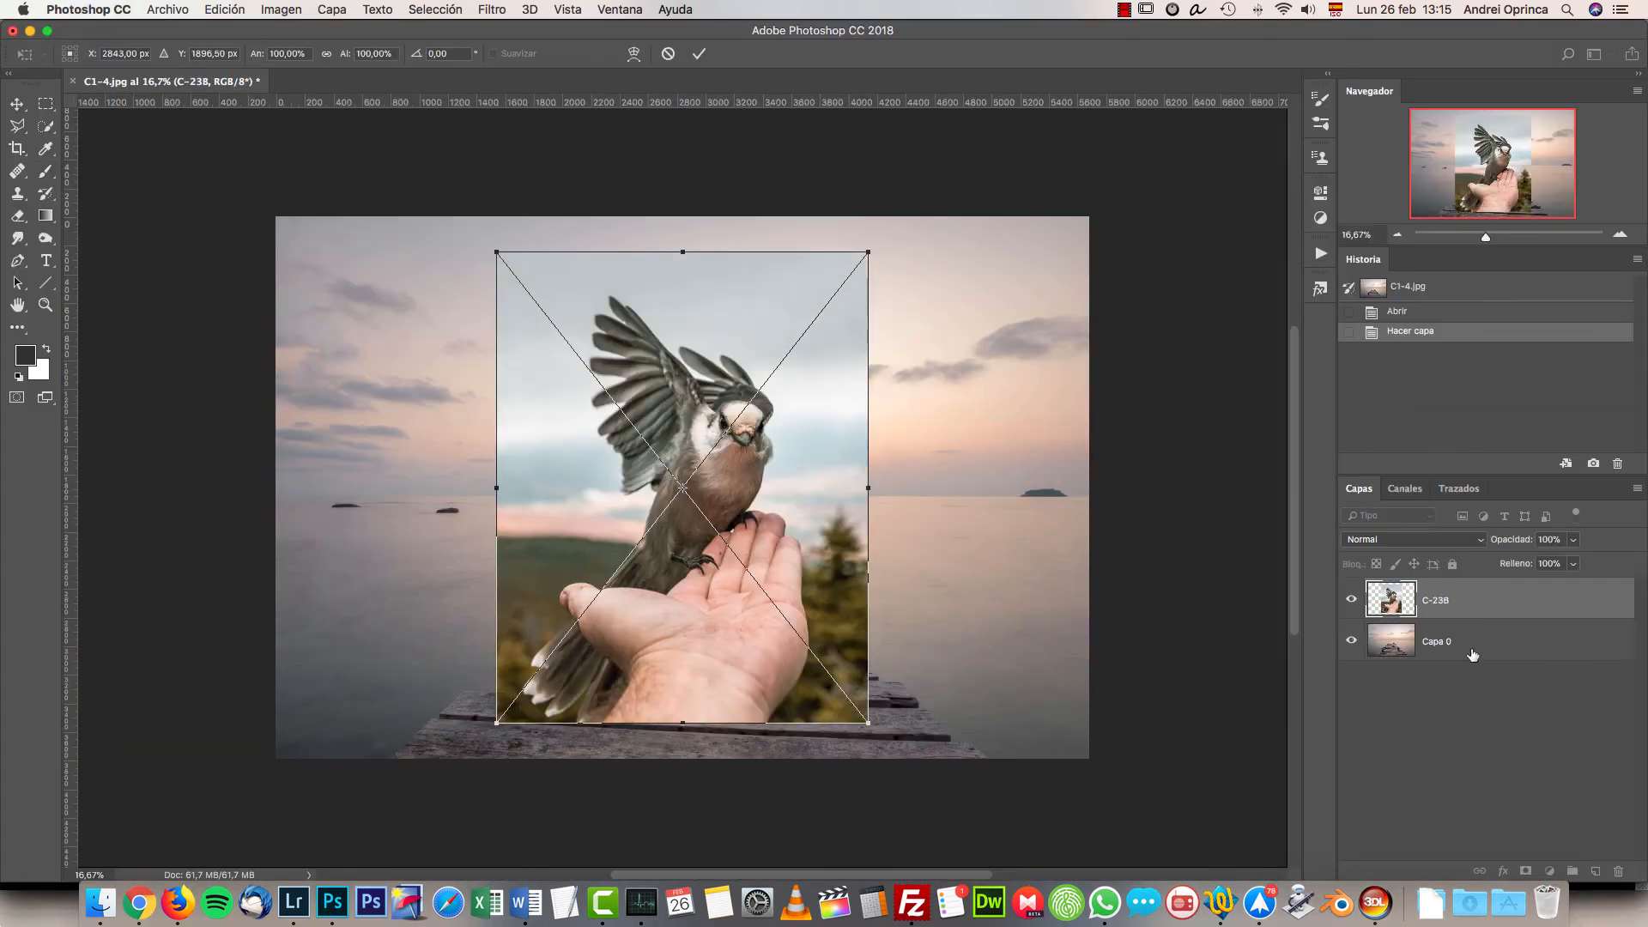
key("Return")
left_click_drag(1594, 607, 1617, 871)
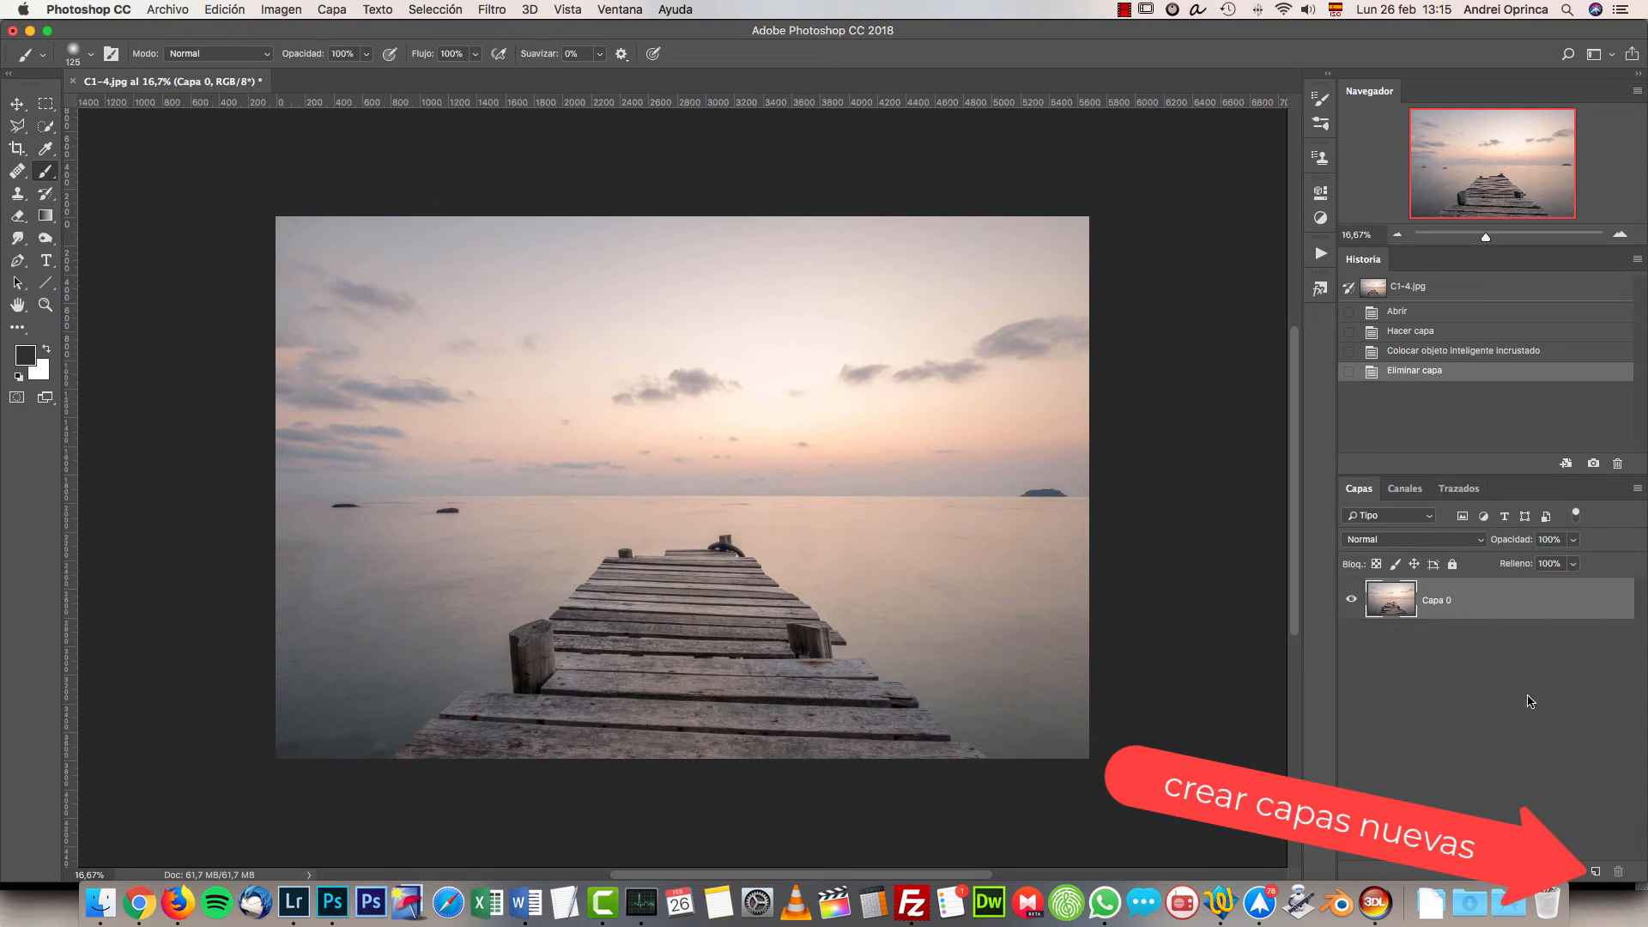
left_click_drag(1601, 605, 1621, 870)
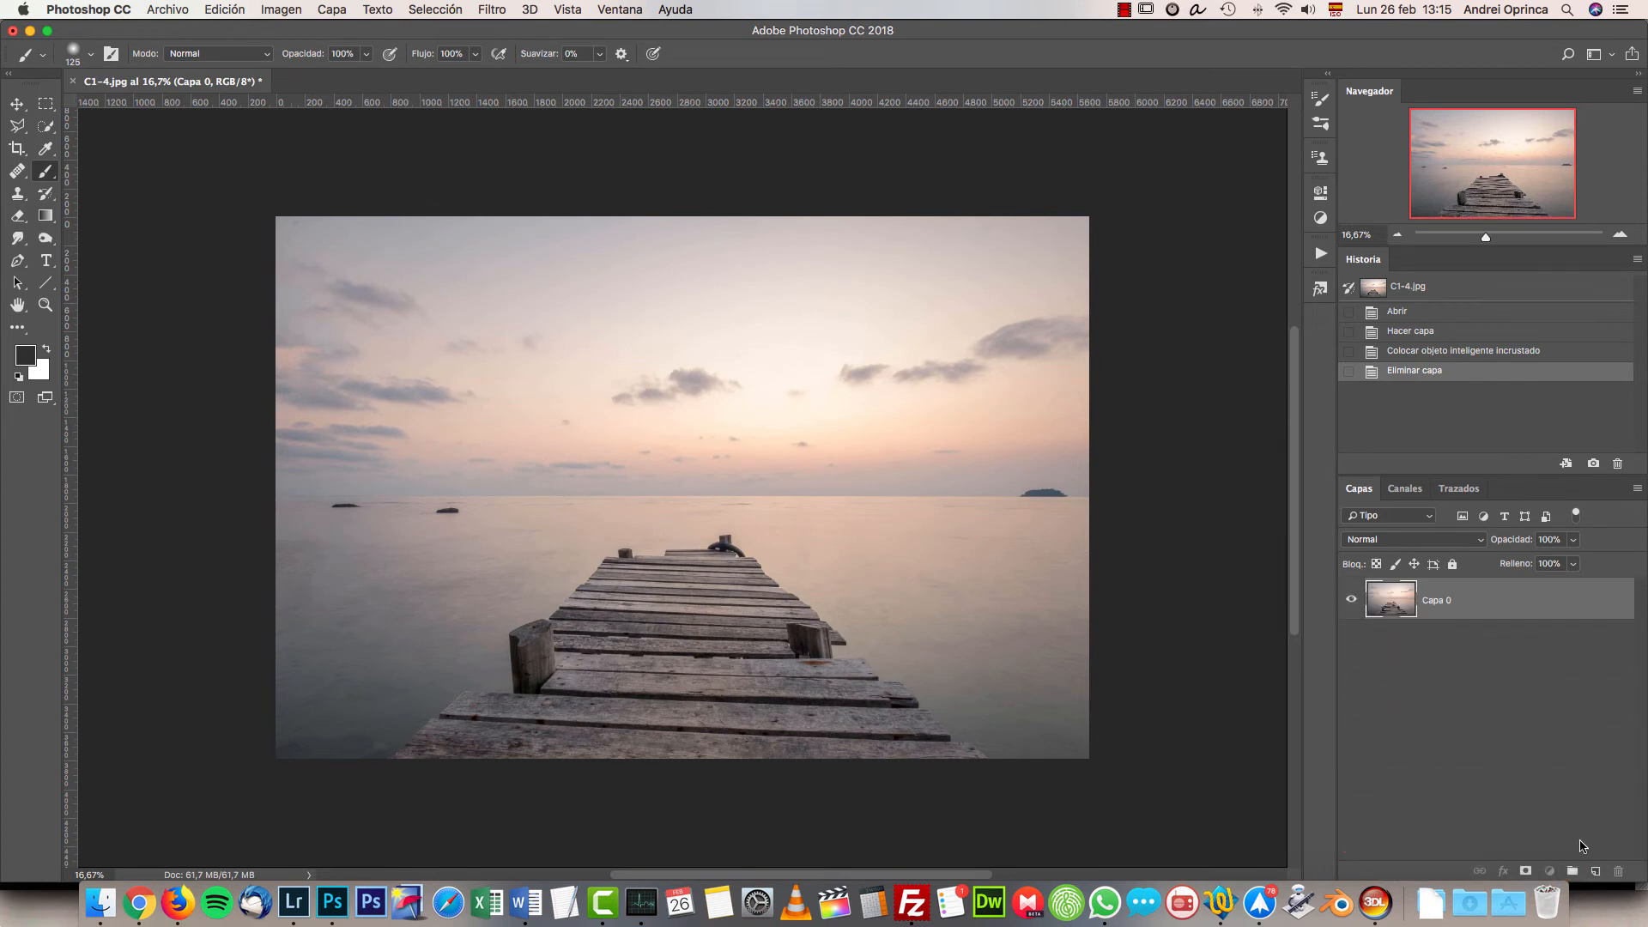
- Create a new empty layer above Capa 0 and try grouping both layers, undoing the grouping
left_click(1596, 872)
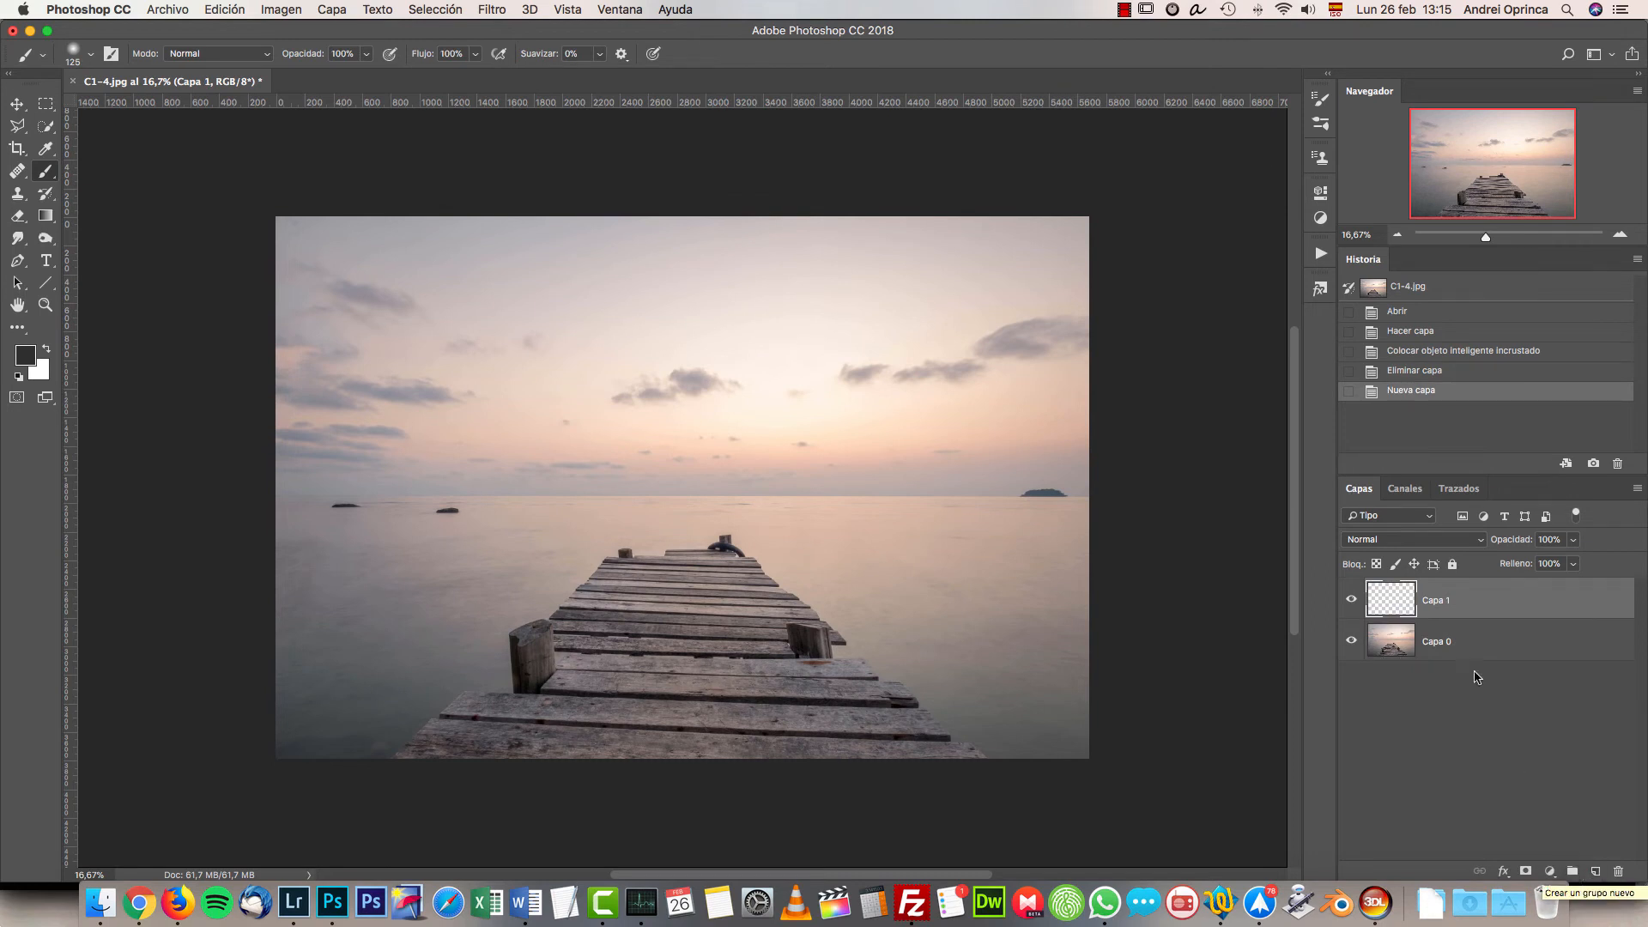
left_click(1529, 644, "shift")
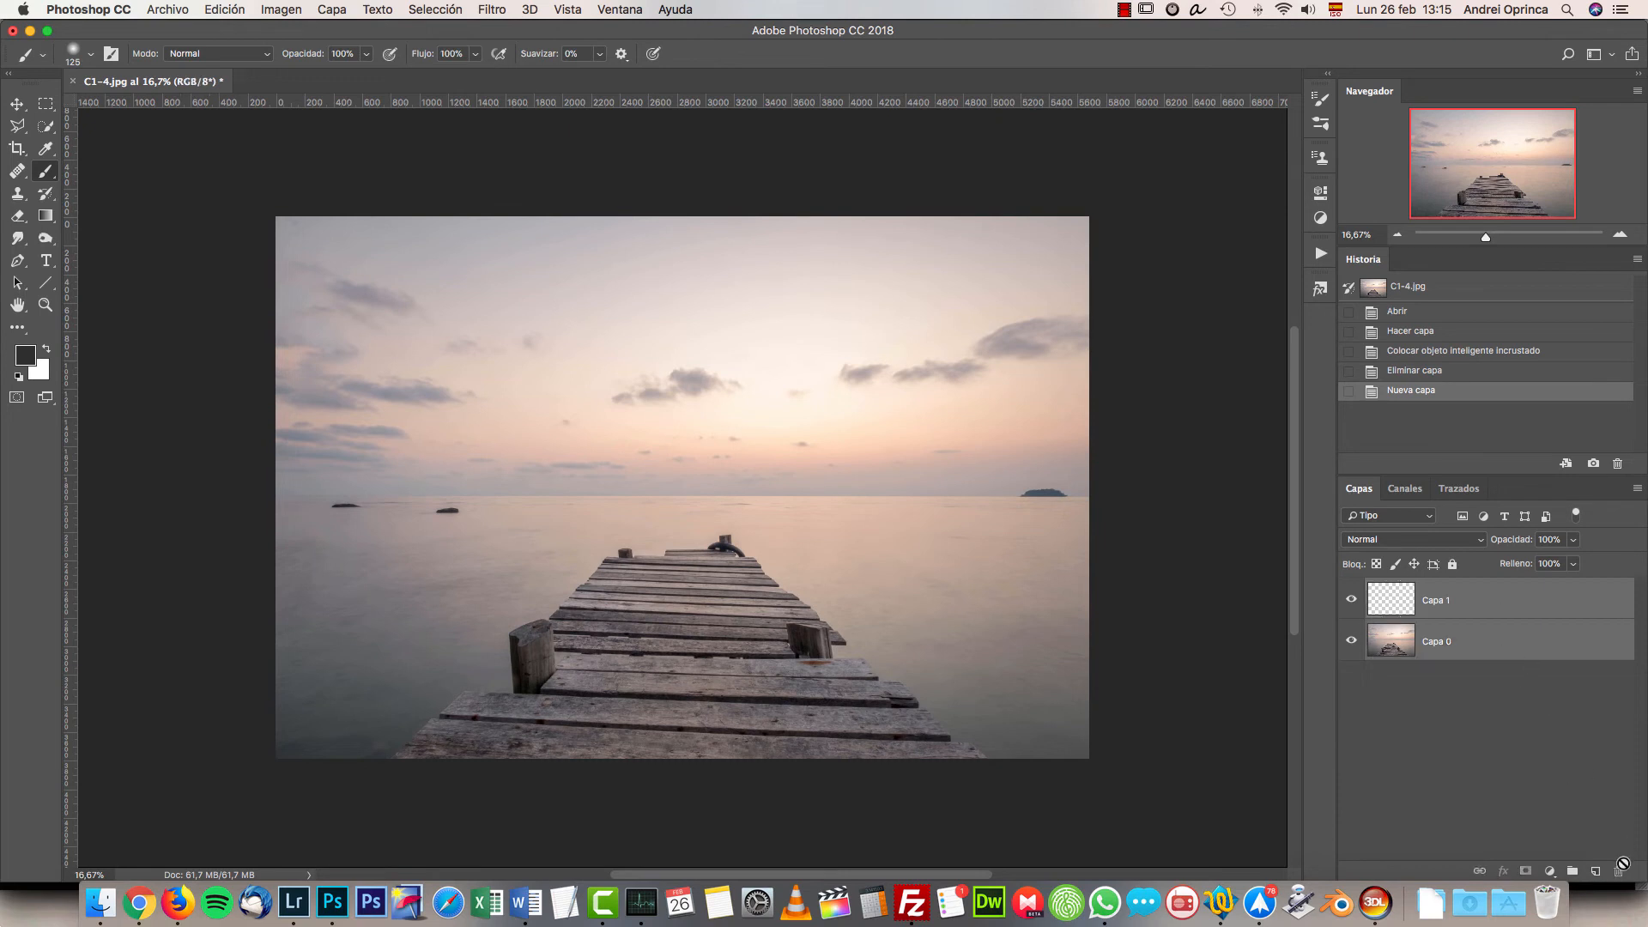
left_click(1572, 871)
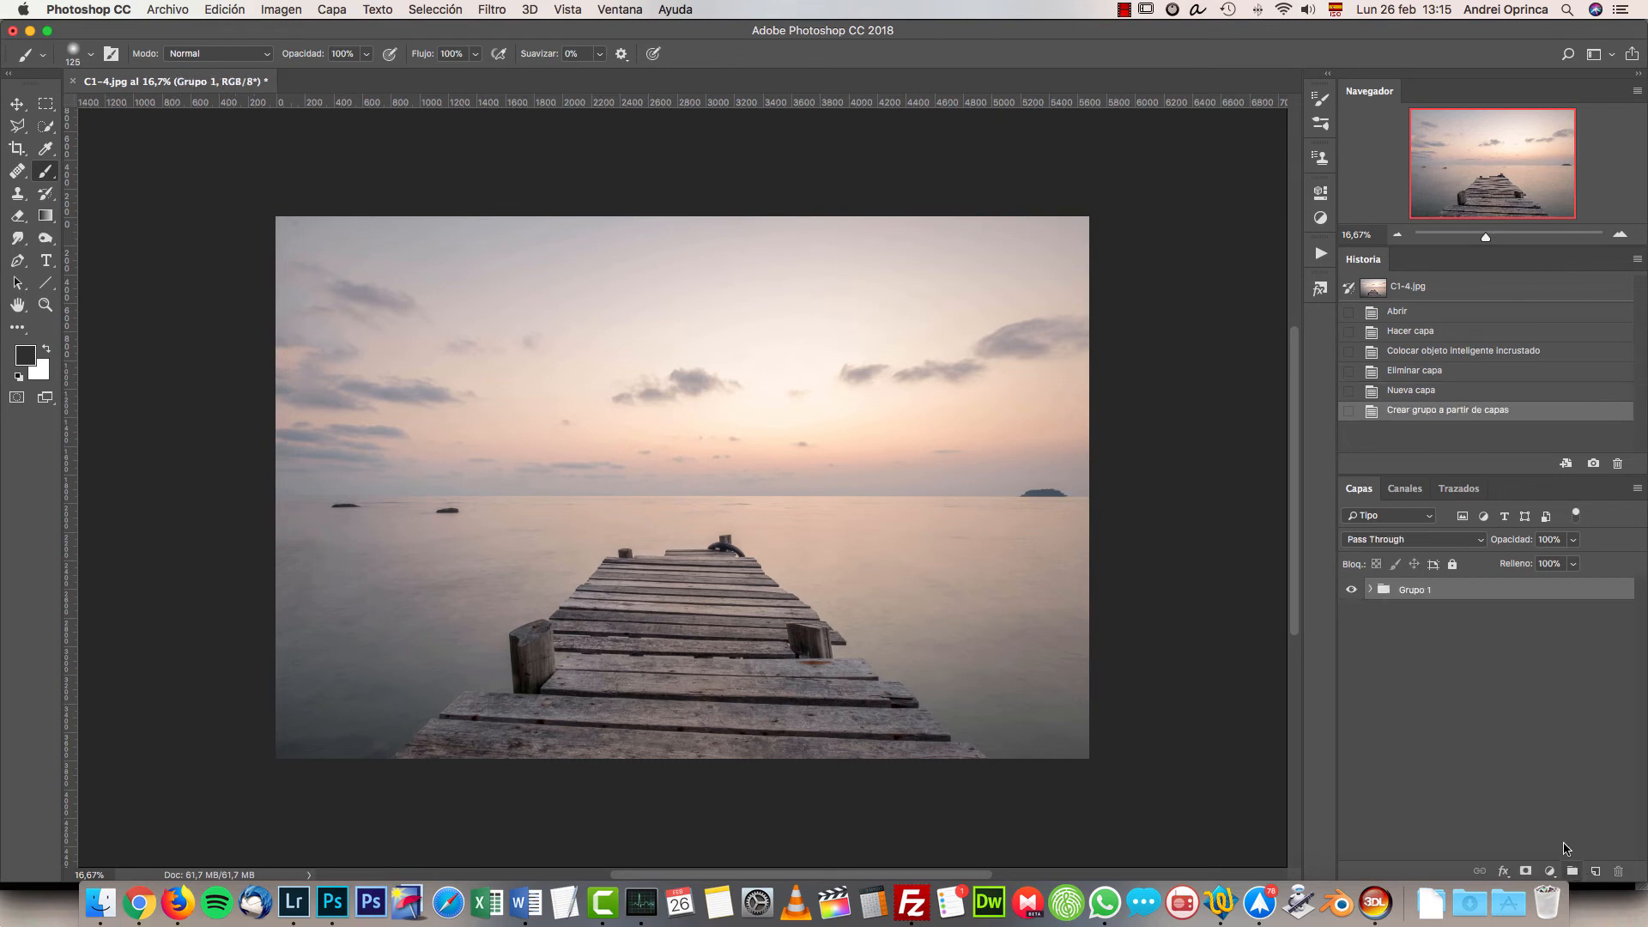
left_click(1370, 590)
key("alt+super+z")
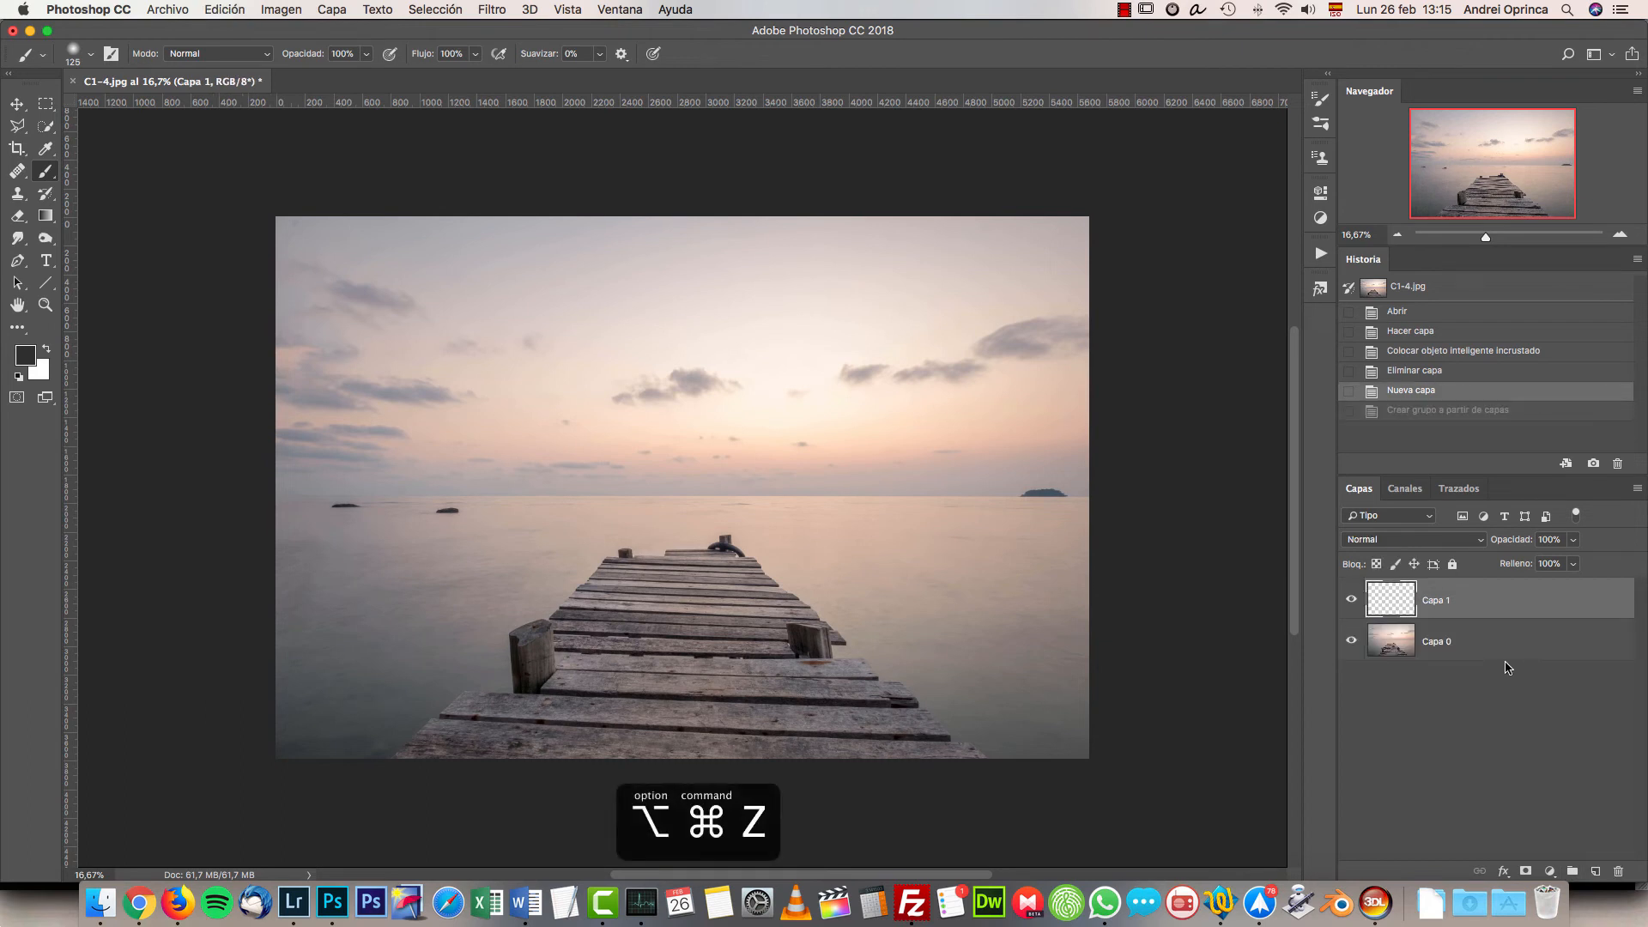
- Activate the Move tool and delete the empty layer Capa 1
left_click(1574, 764)
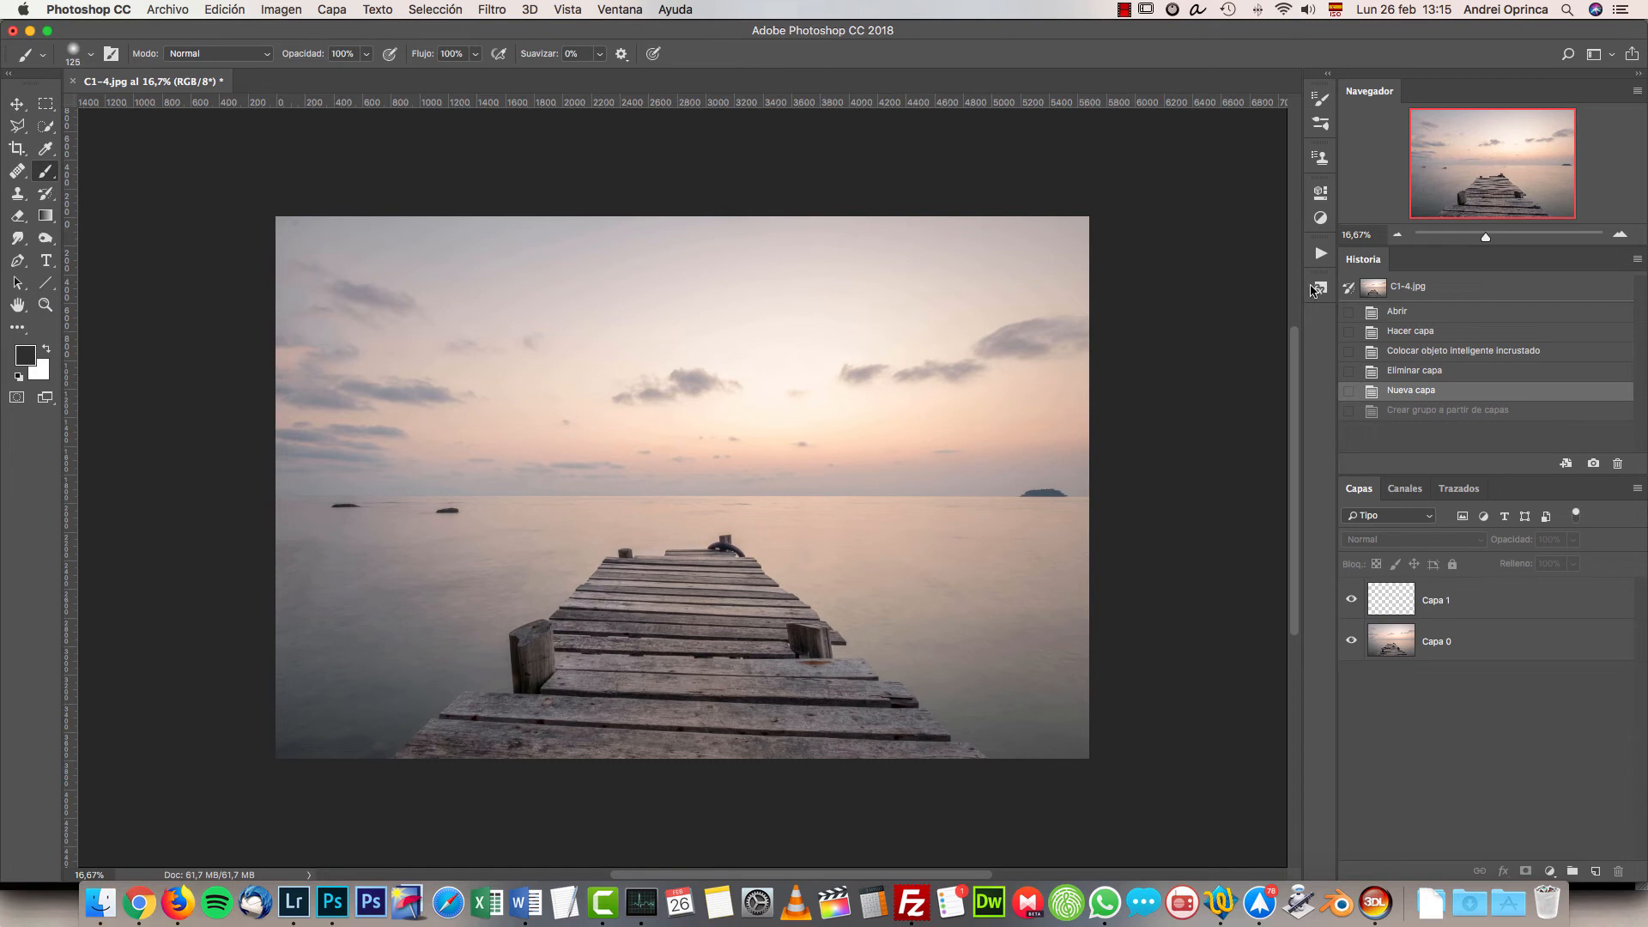
left_click(1496, 609)
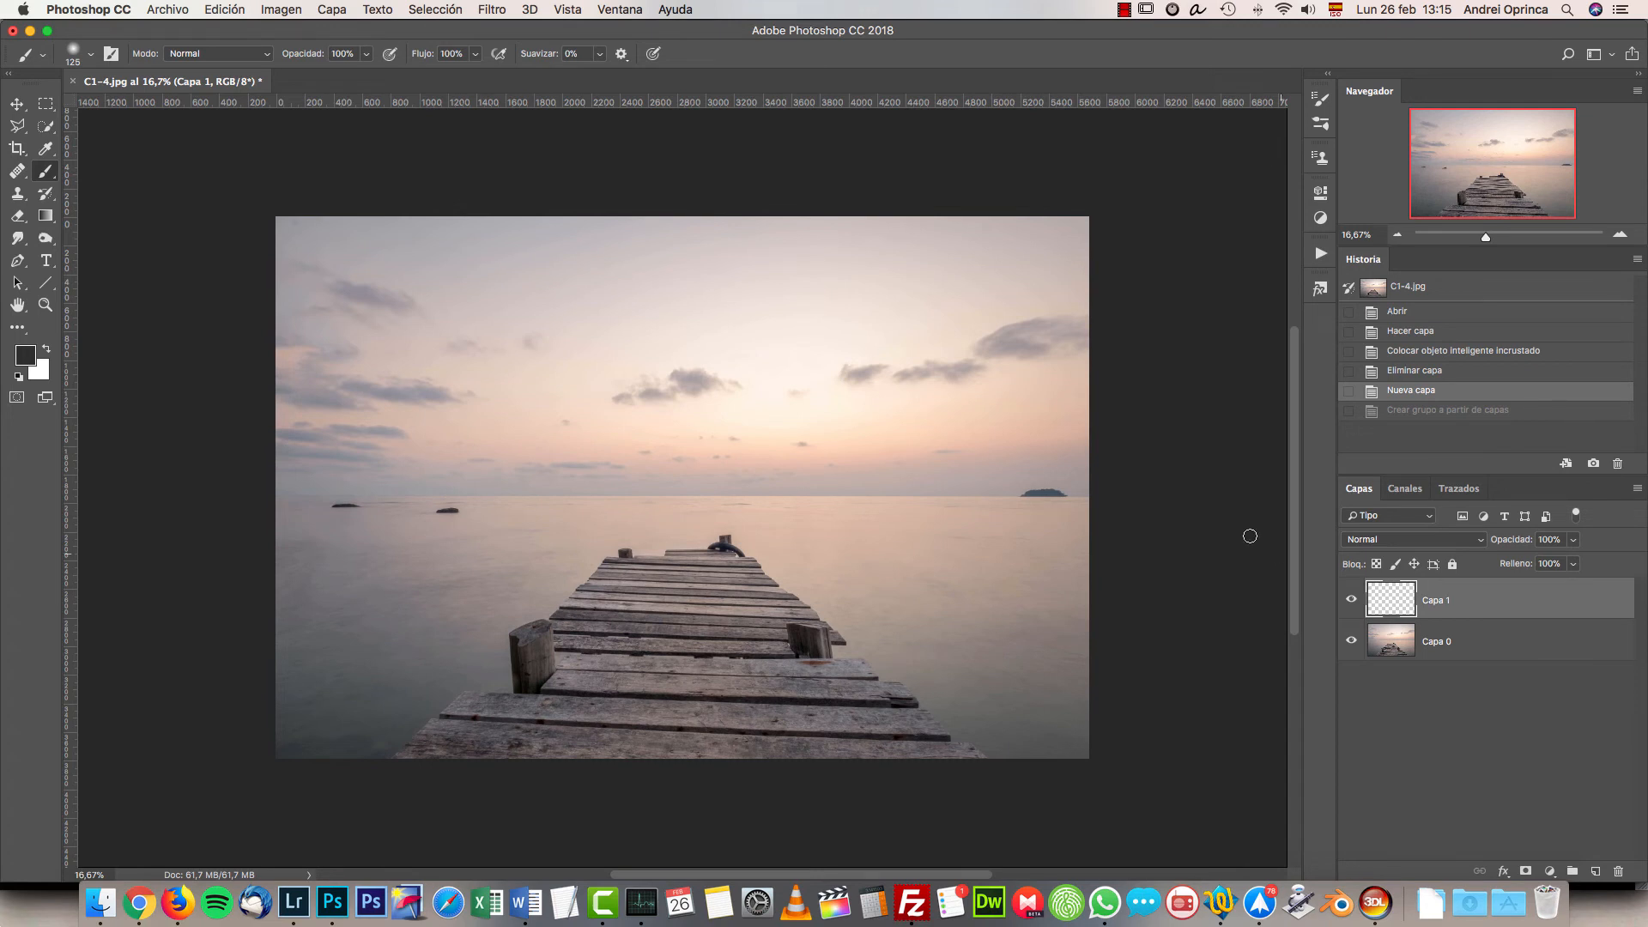
left_click(15, 105)
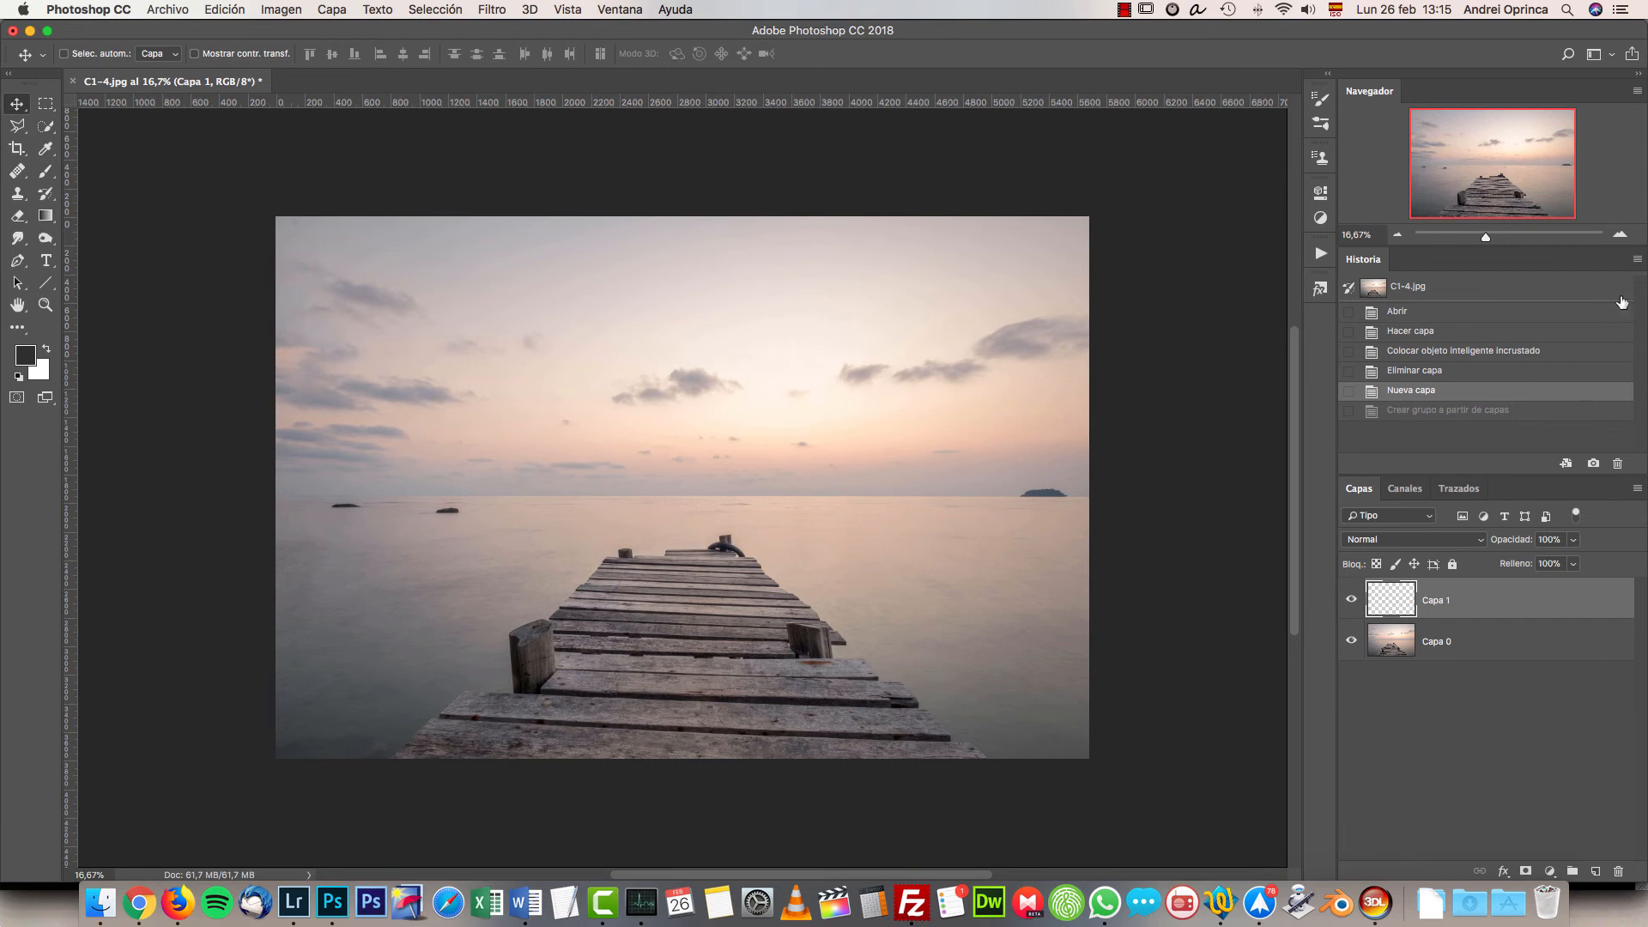
left_click(1619, 235)
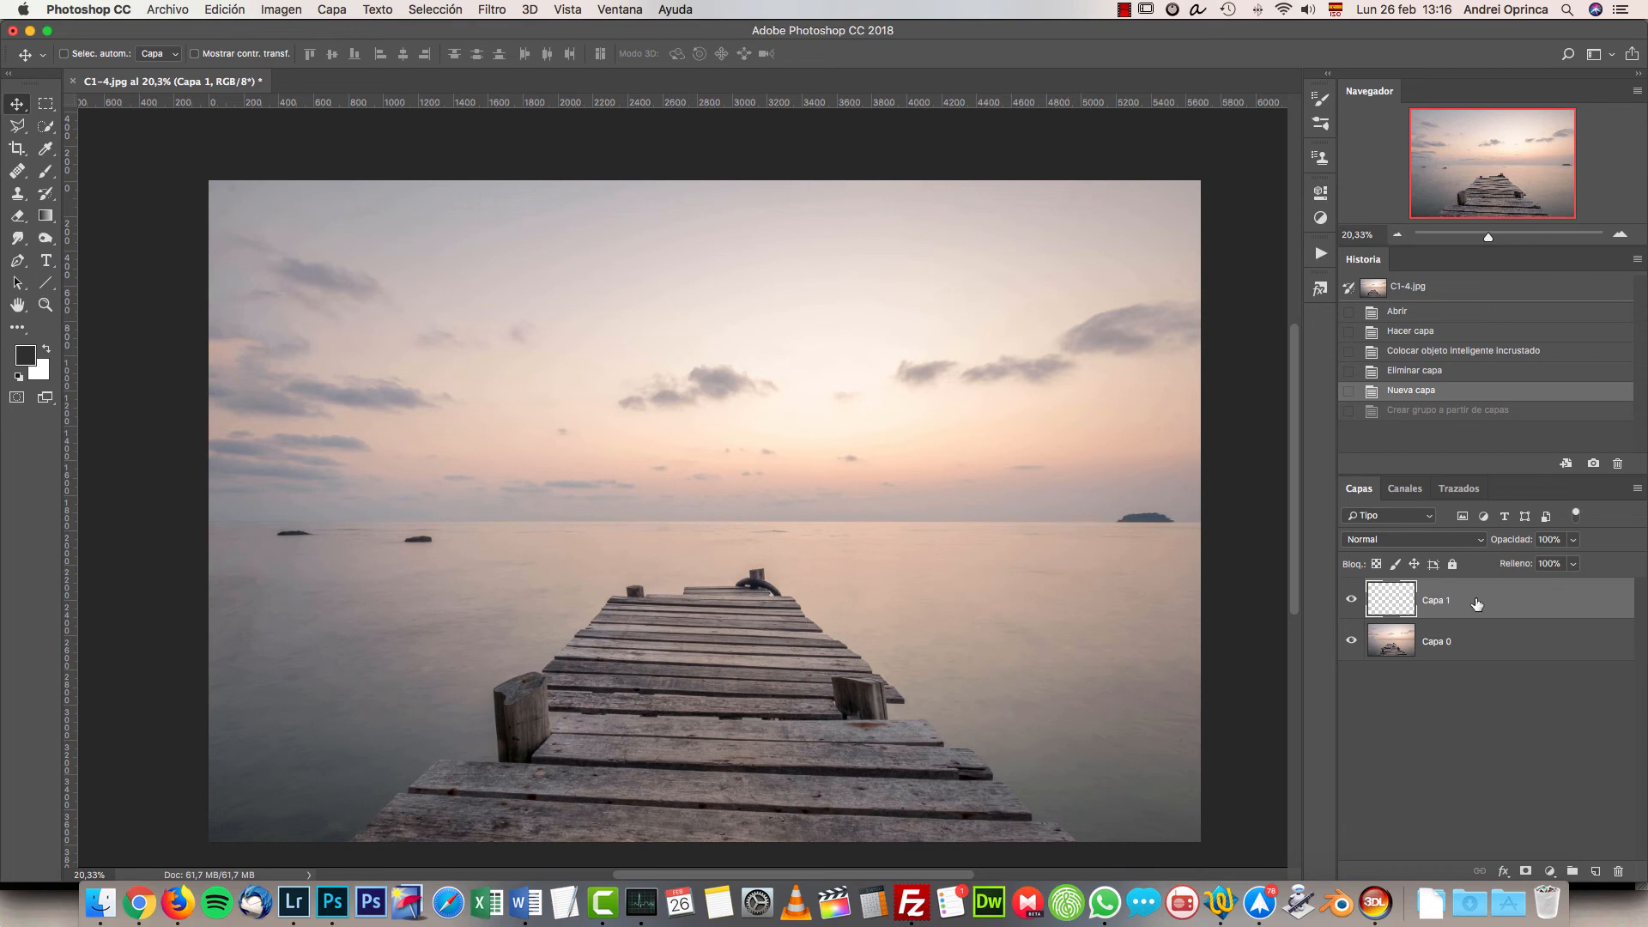
left_click_drag(1583, 603, 1618, 871)
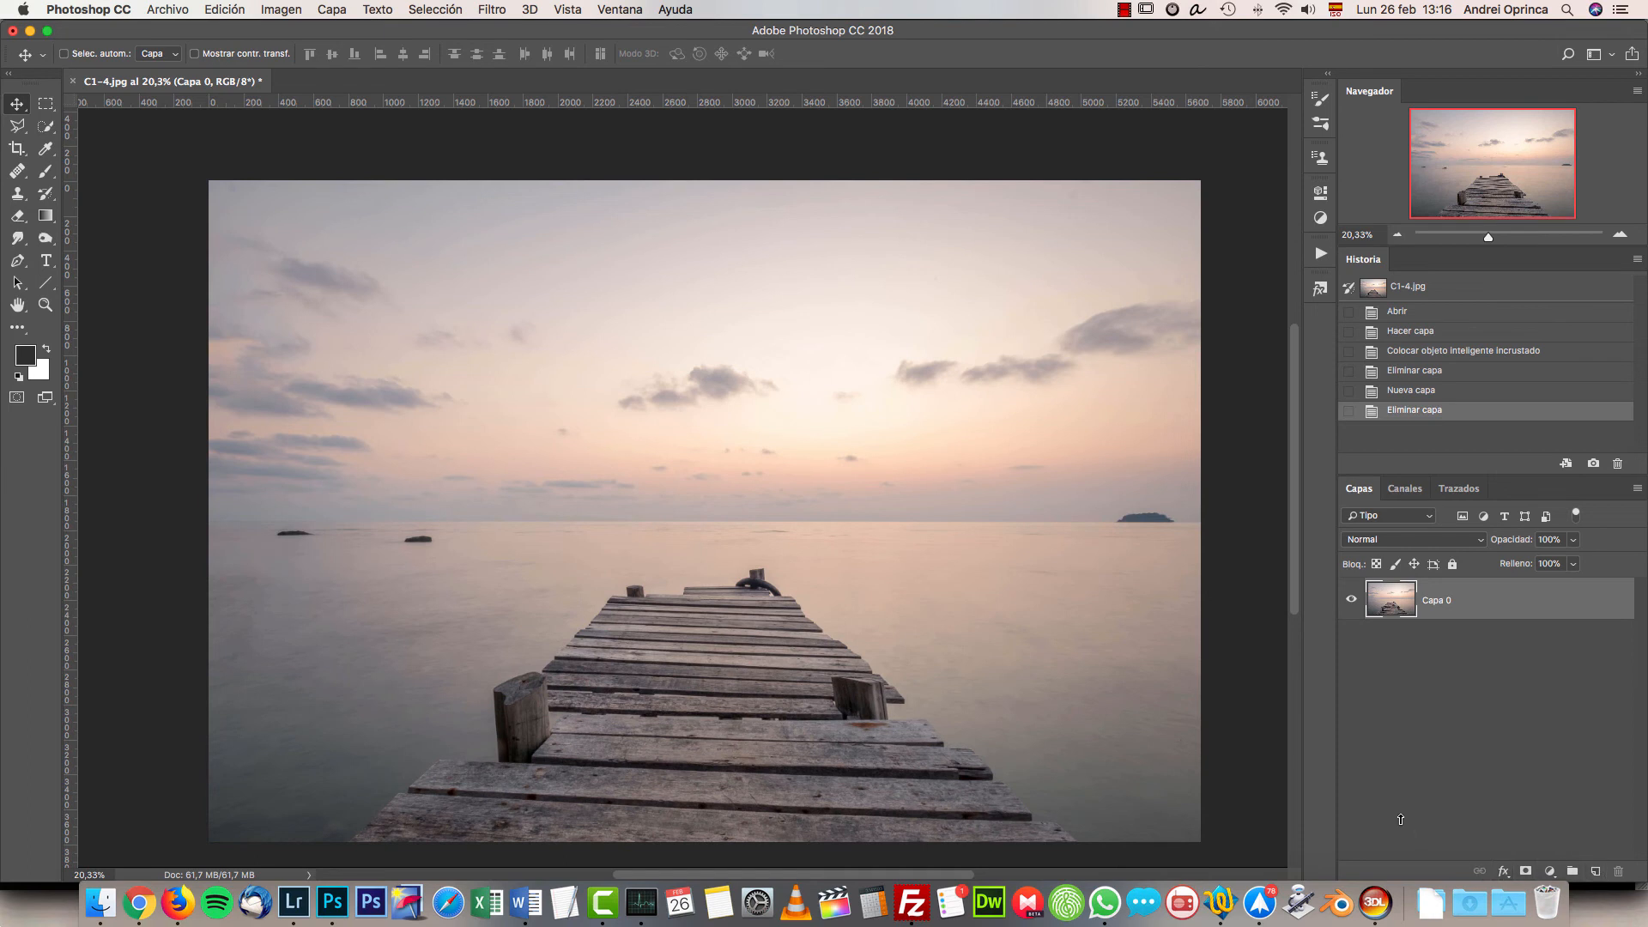
- Add an empty text layer on the sky with the horizontal Type tool and delete it
left_click(48, 266)
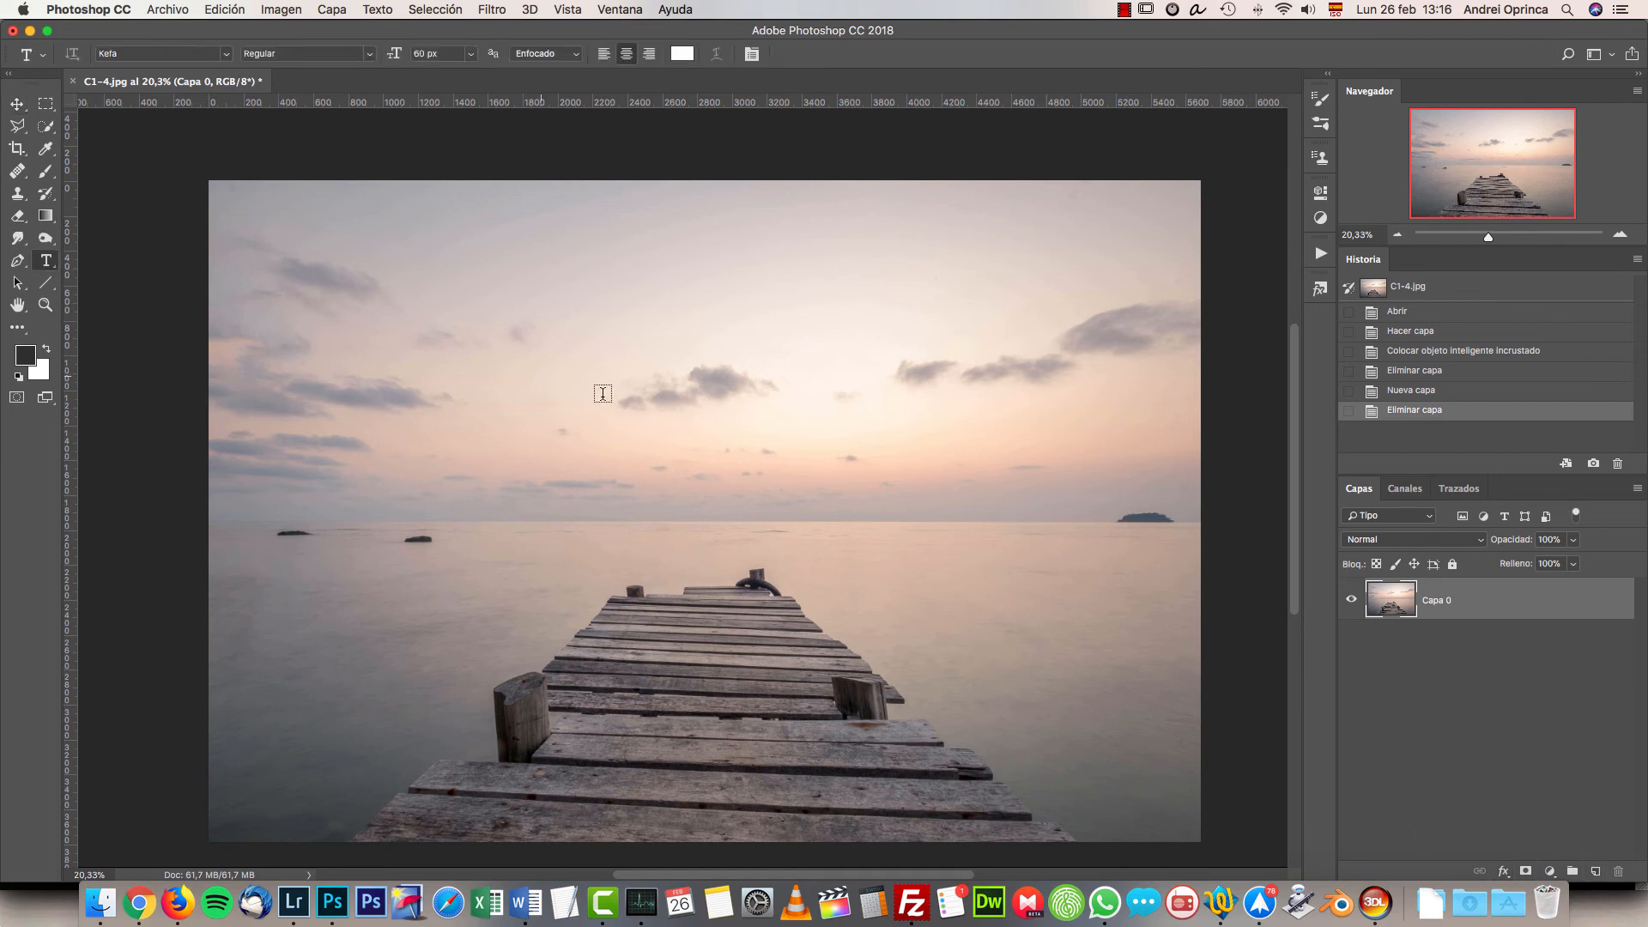
left_click(651, 430)
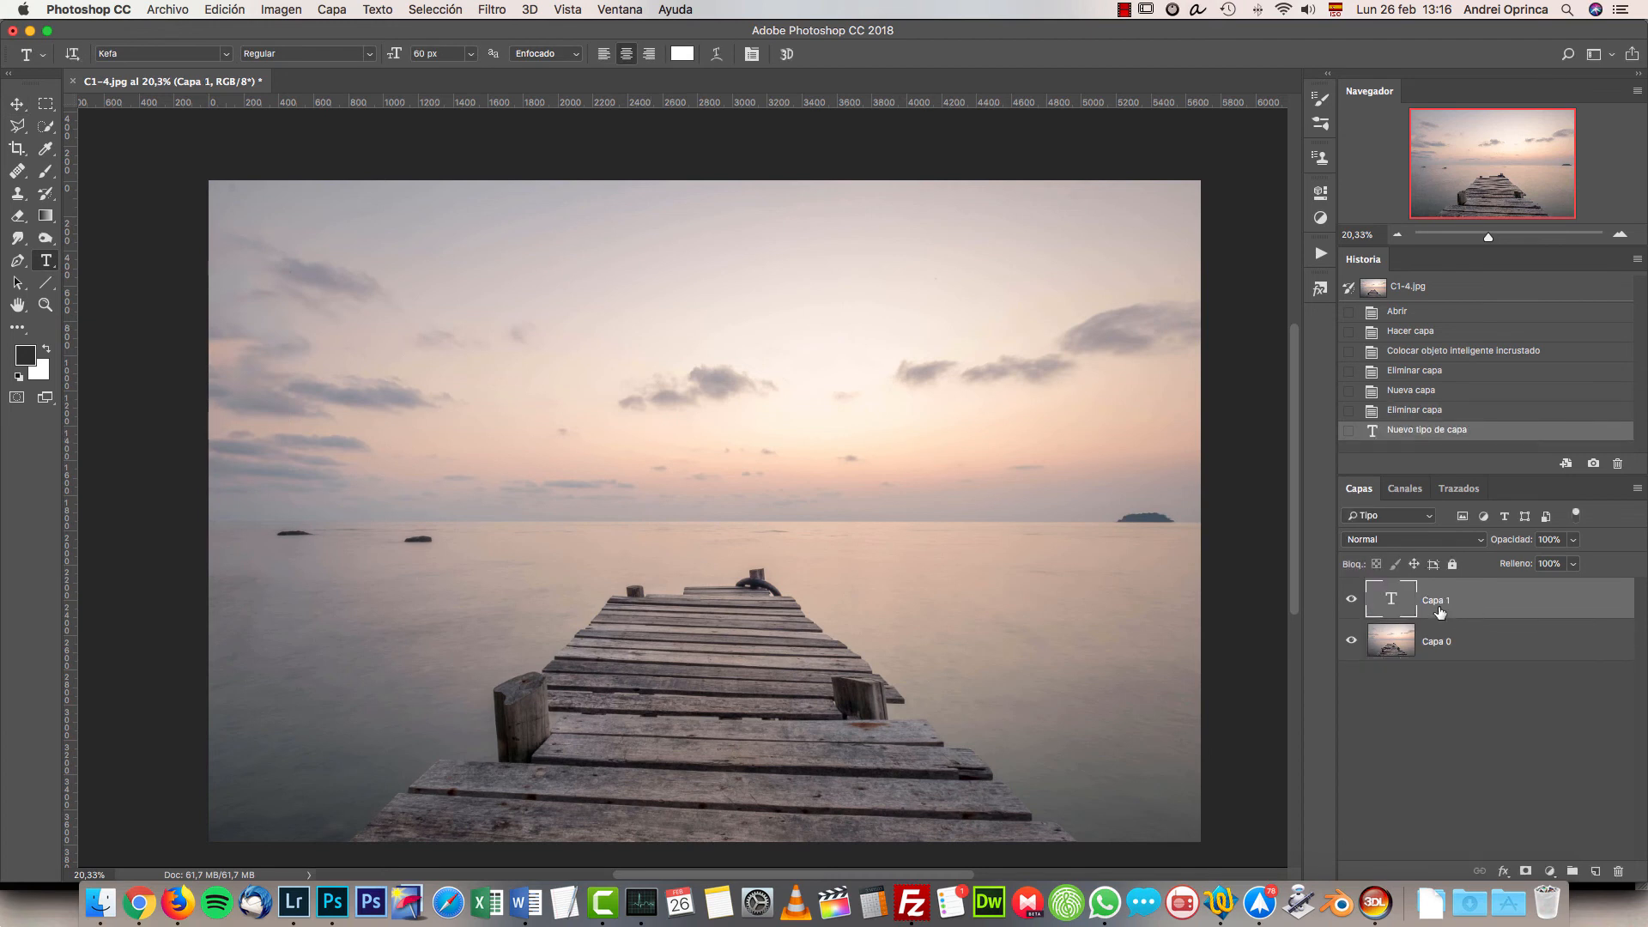
key("Delete")
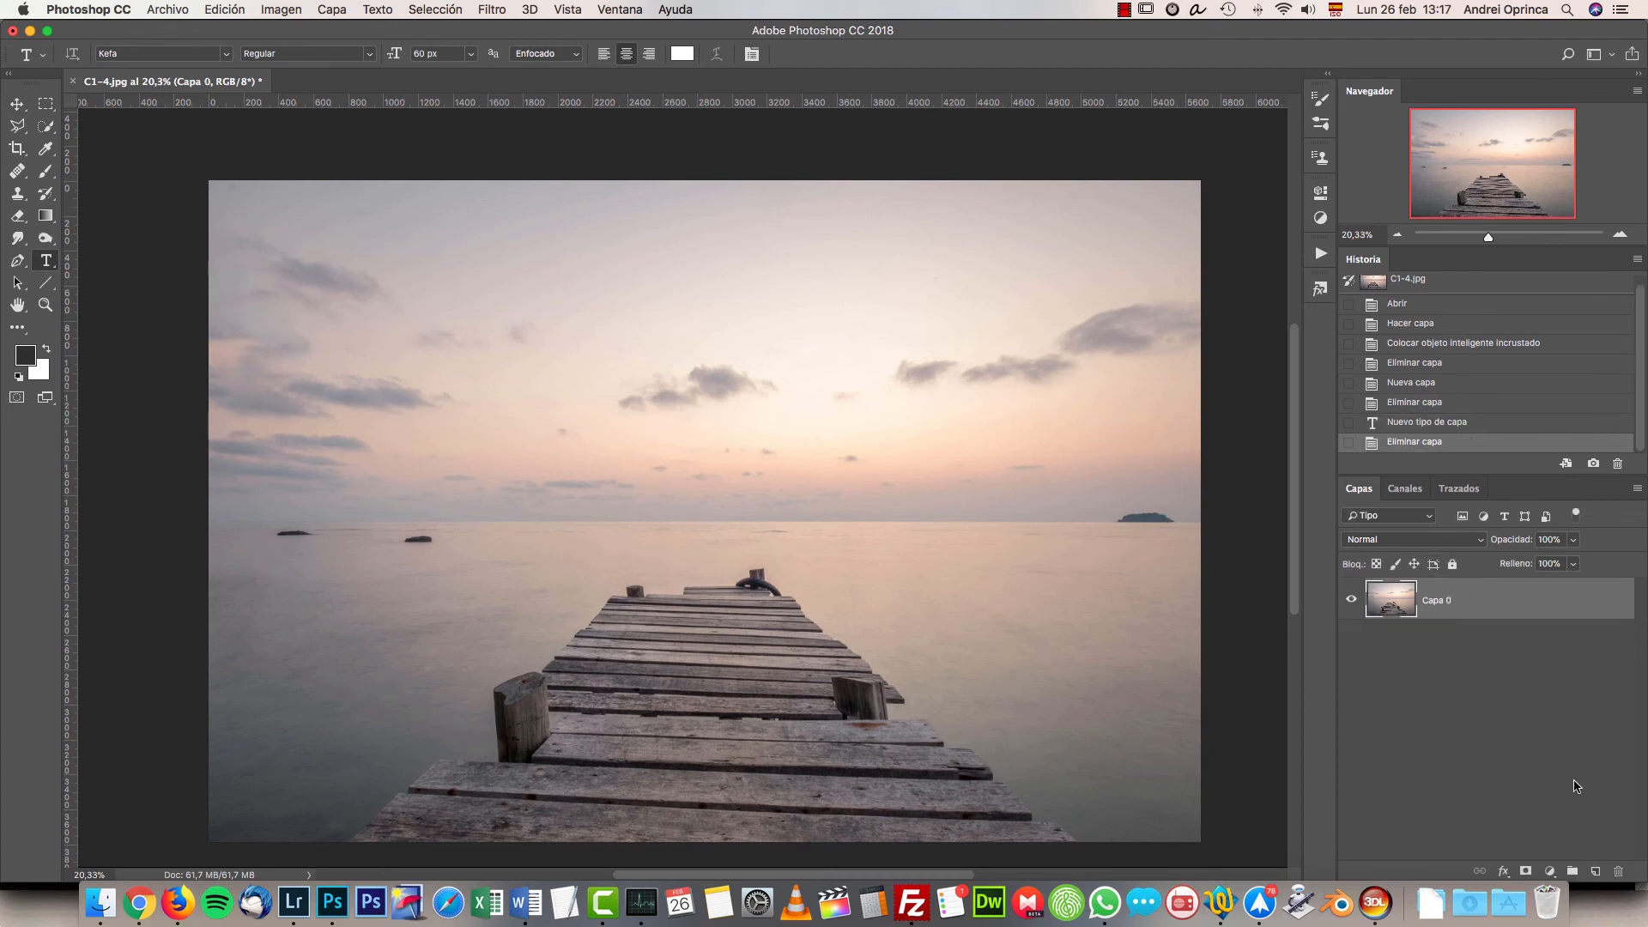
- Add a Tono/saturación adjustment layer above Capa 0 and enlarge its properties area to show all the sliders
left_click(1549, 871)
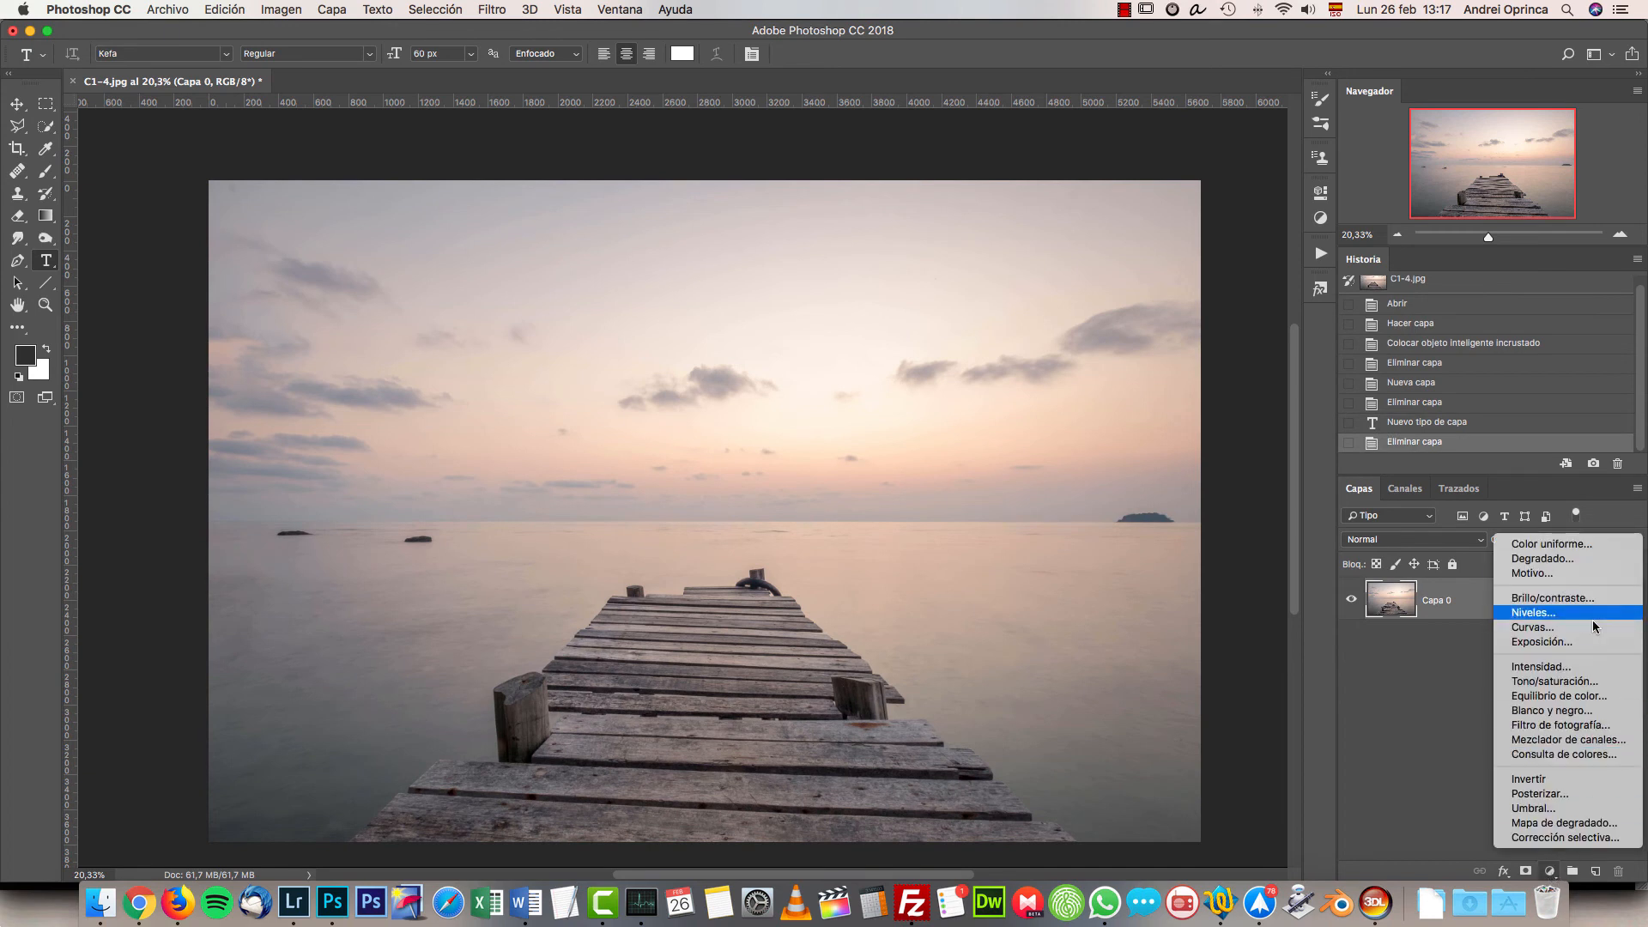
left_click(1583, 681)
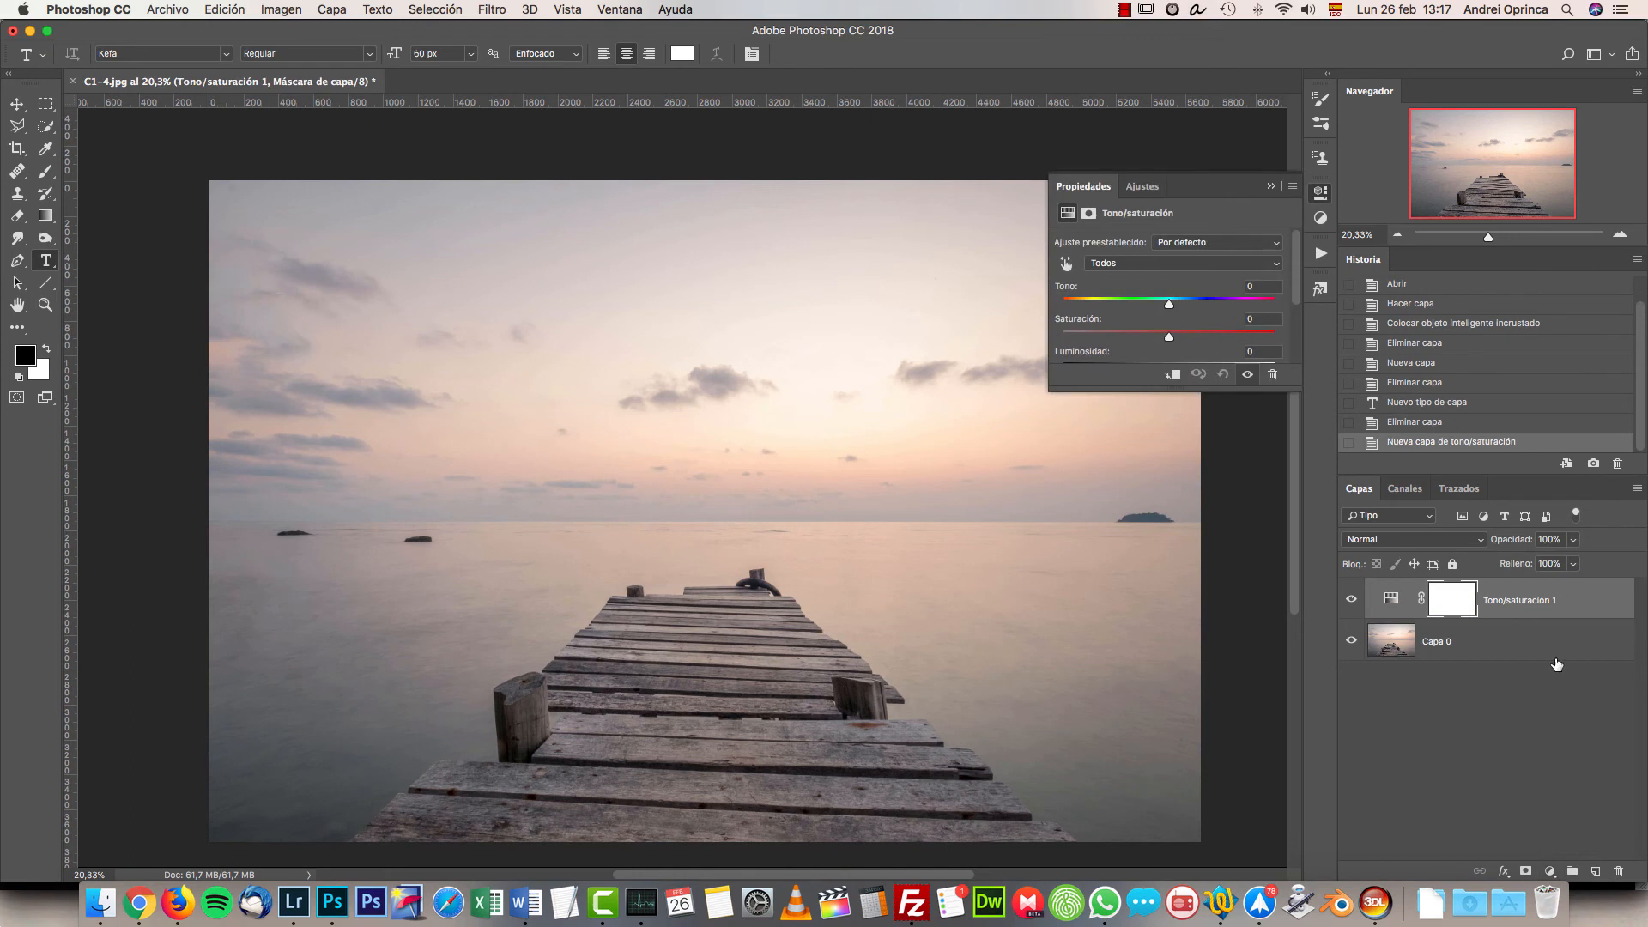
left_click_drag(1255, 393, 1246, 532)
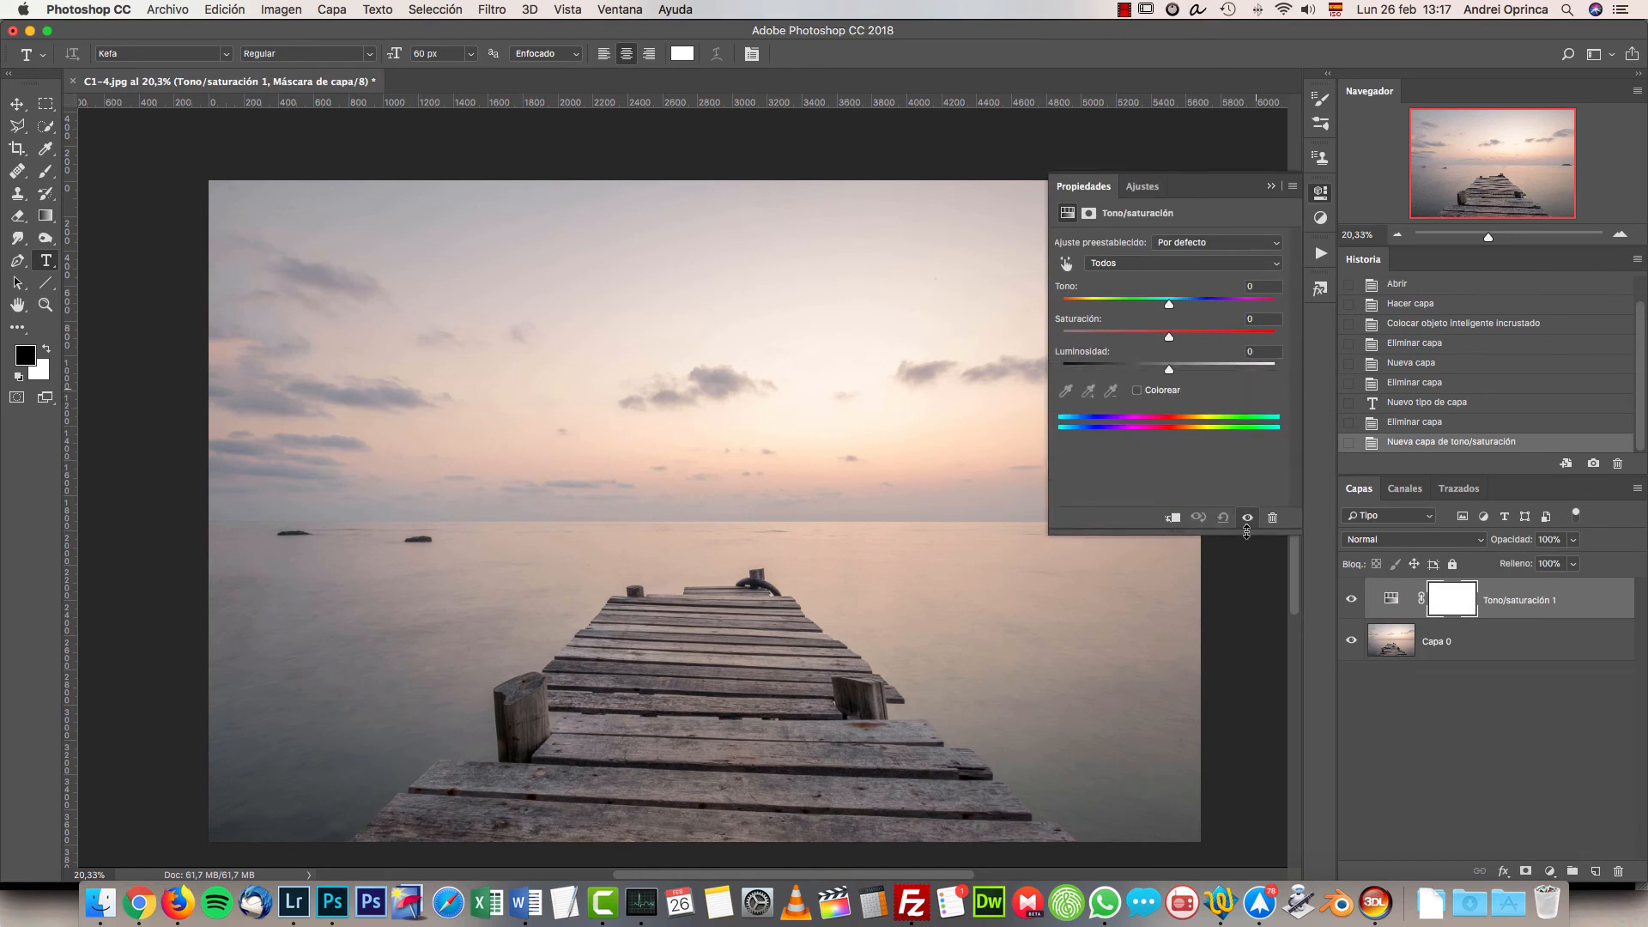
left_click(1528, 643)
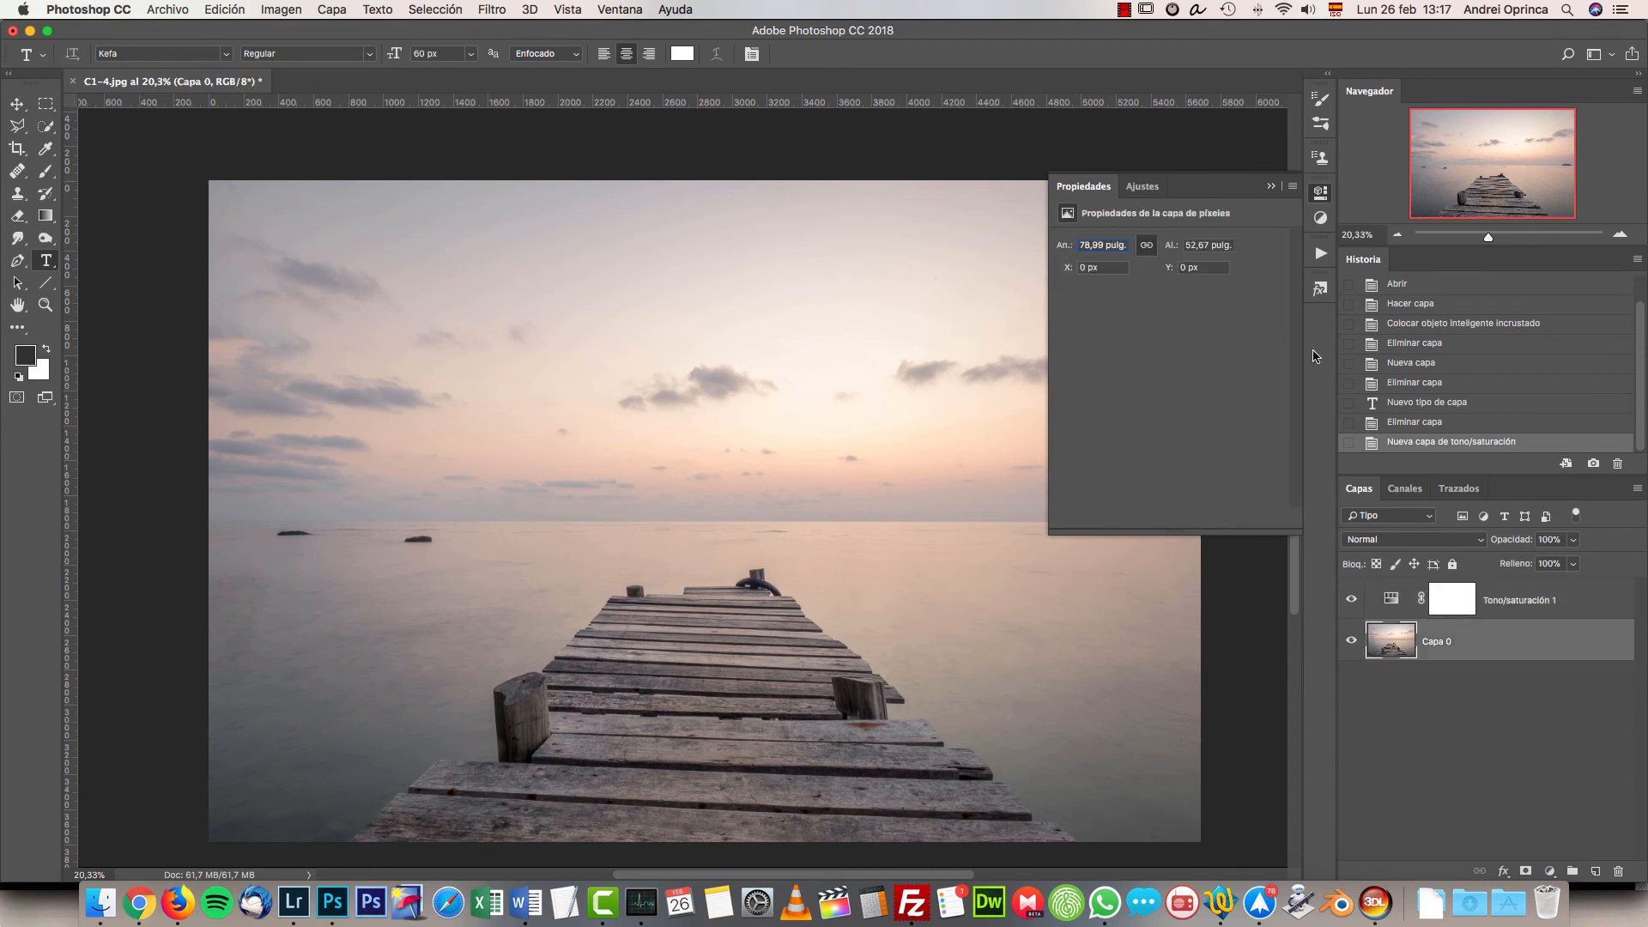
left_click(1271, 186)
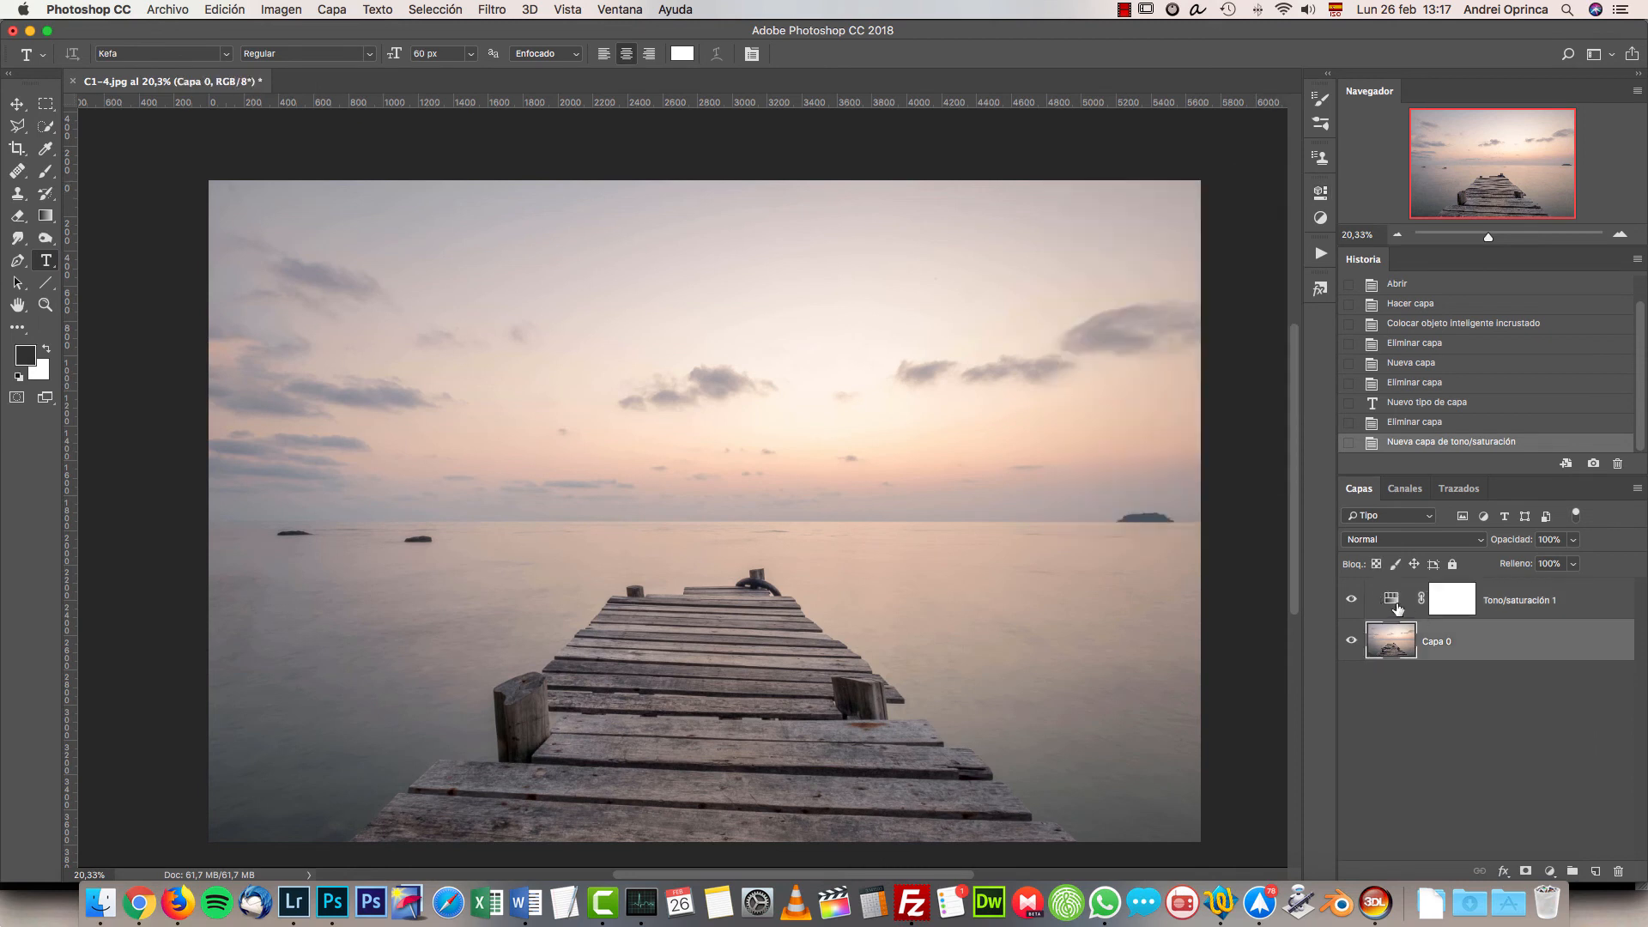
- Set the Tono/saturación 1 adjustment layer to a hue of -44 and a saturation of +58
left_click(1571, 600)
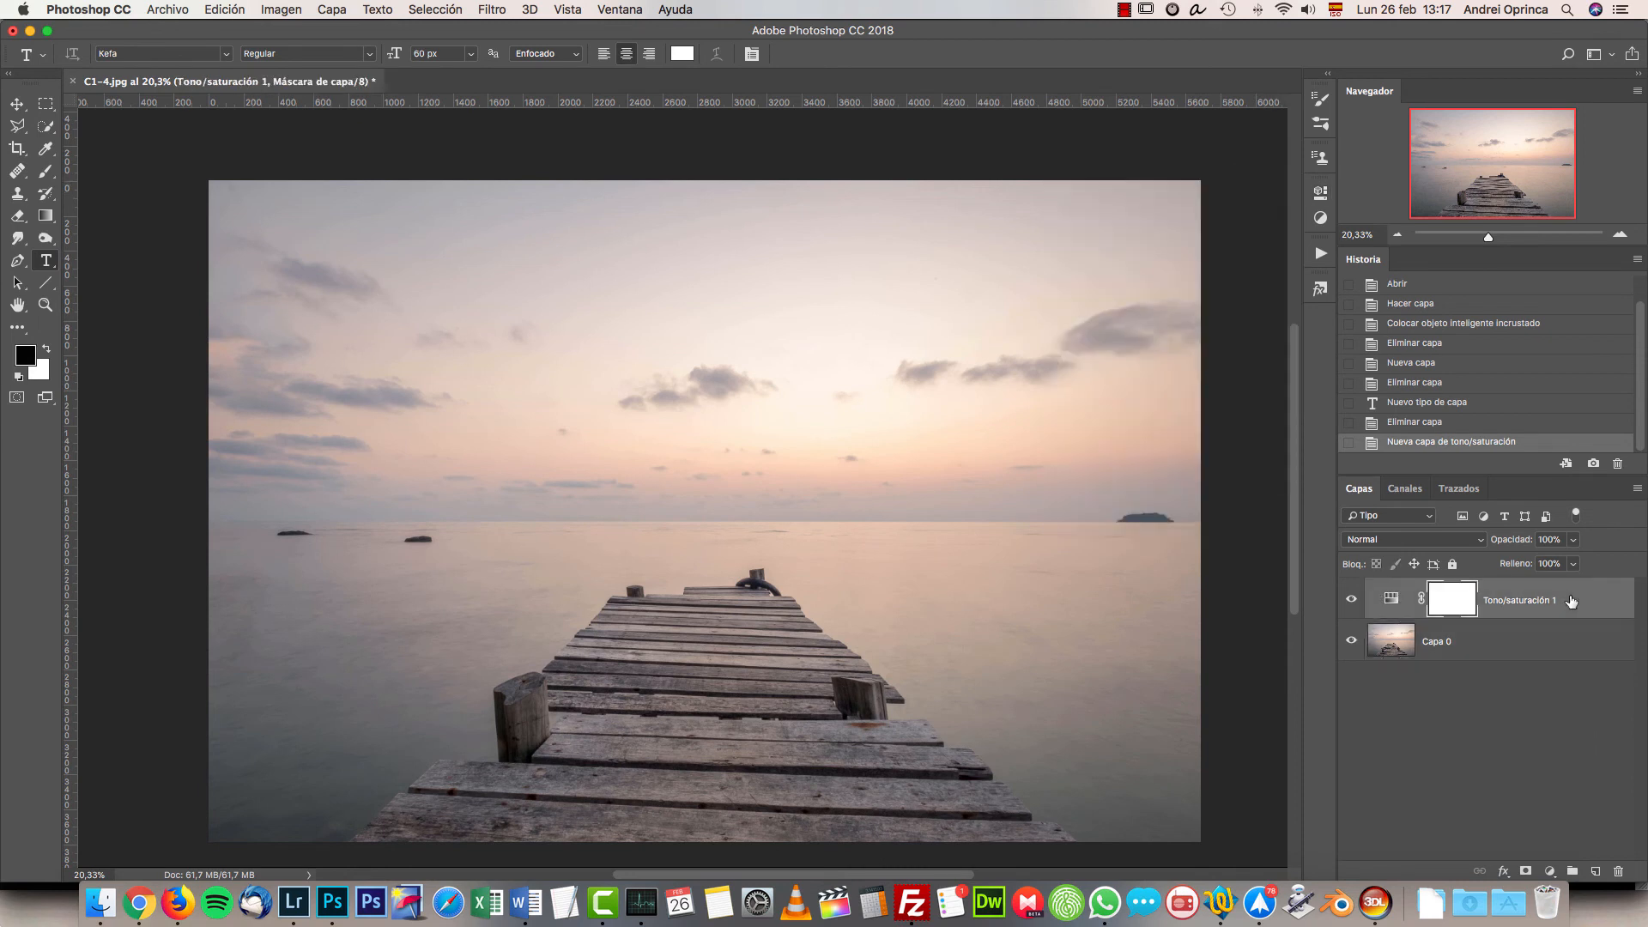
double_click(1391, 599)
left_click_drag(1168, 331, 1123, 320)
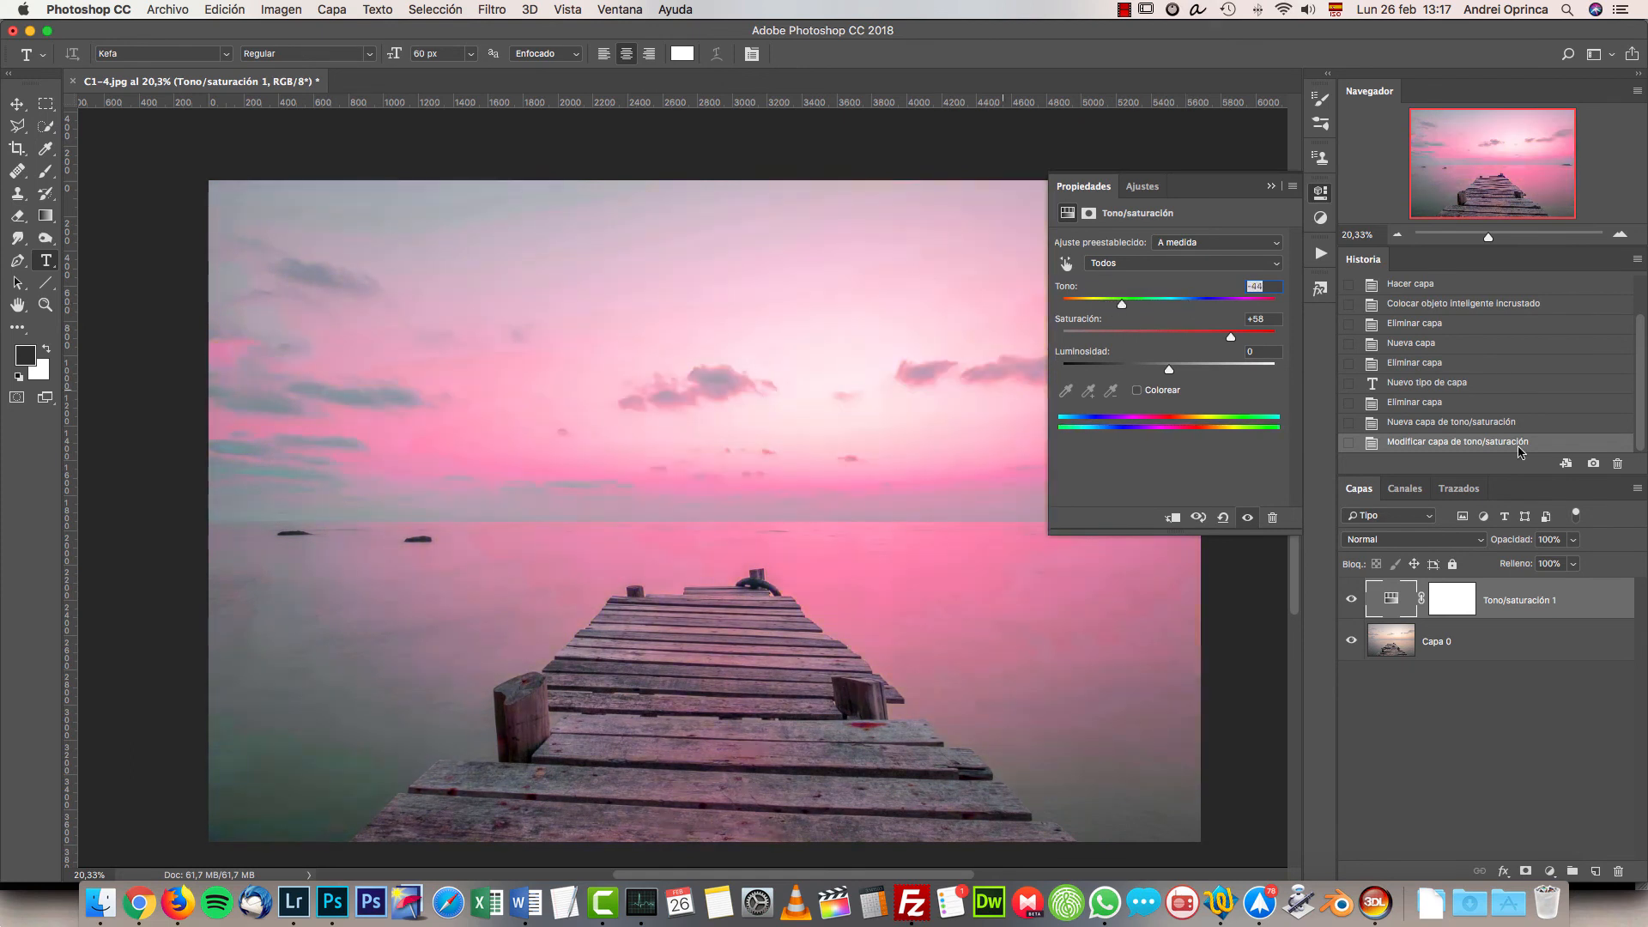
left_click(1271, 185)
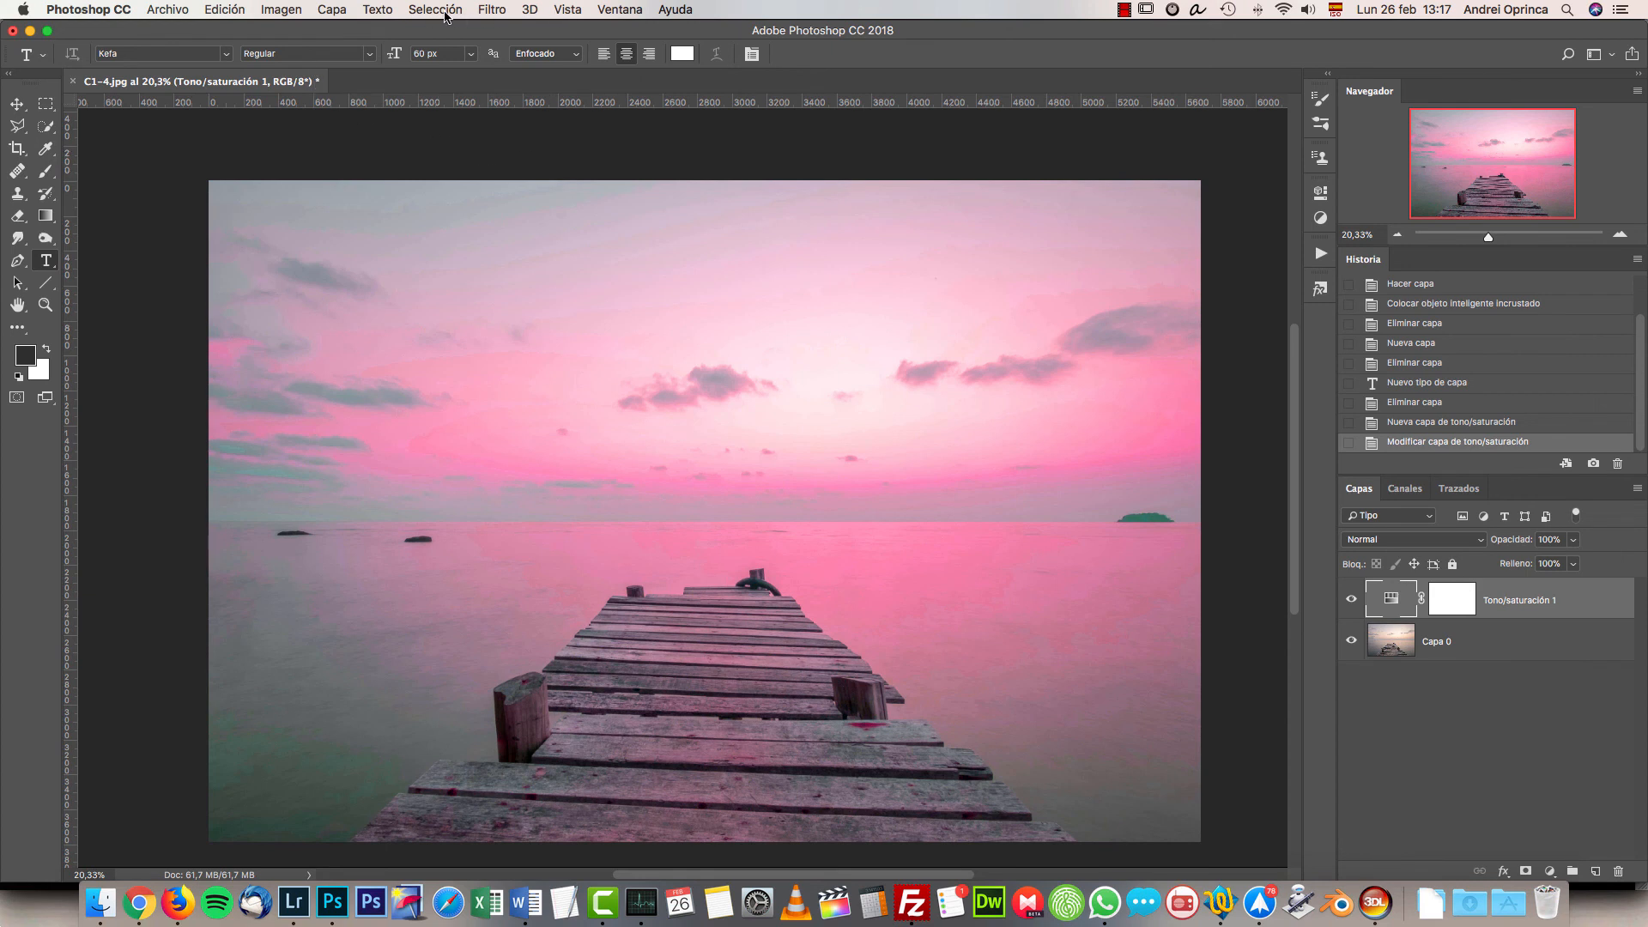
left_click(331, 12)
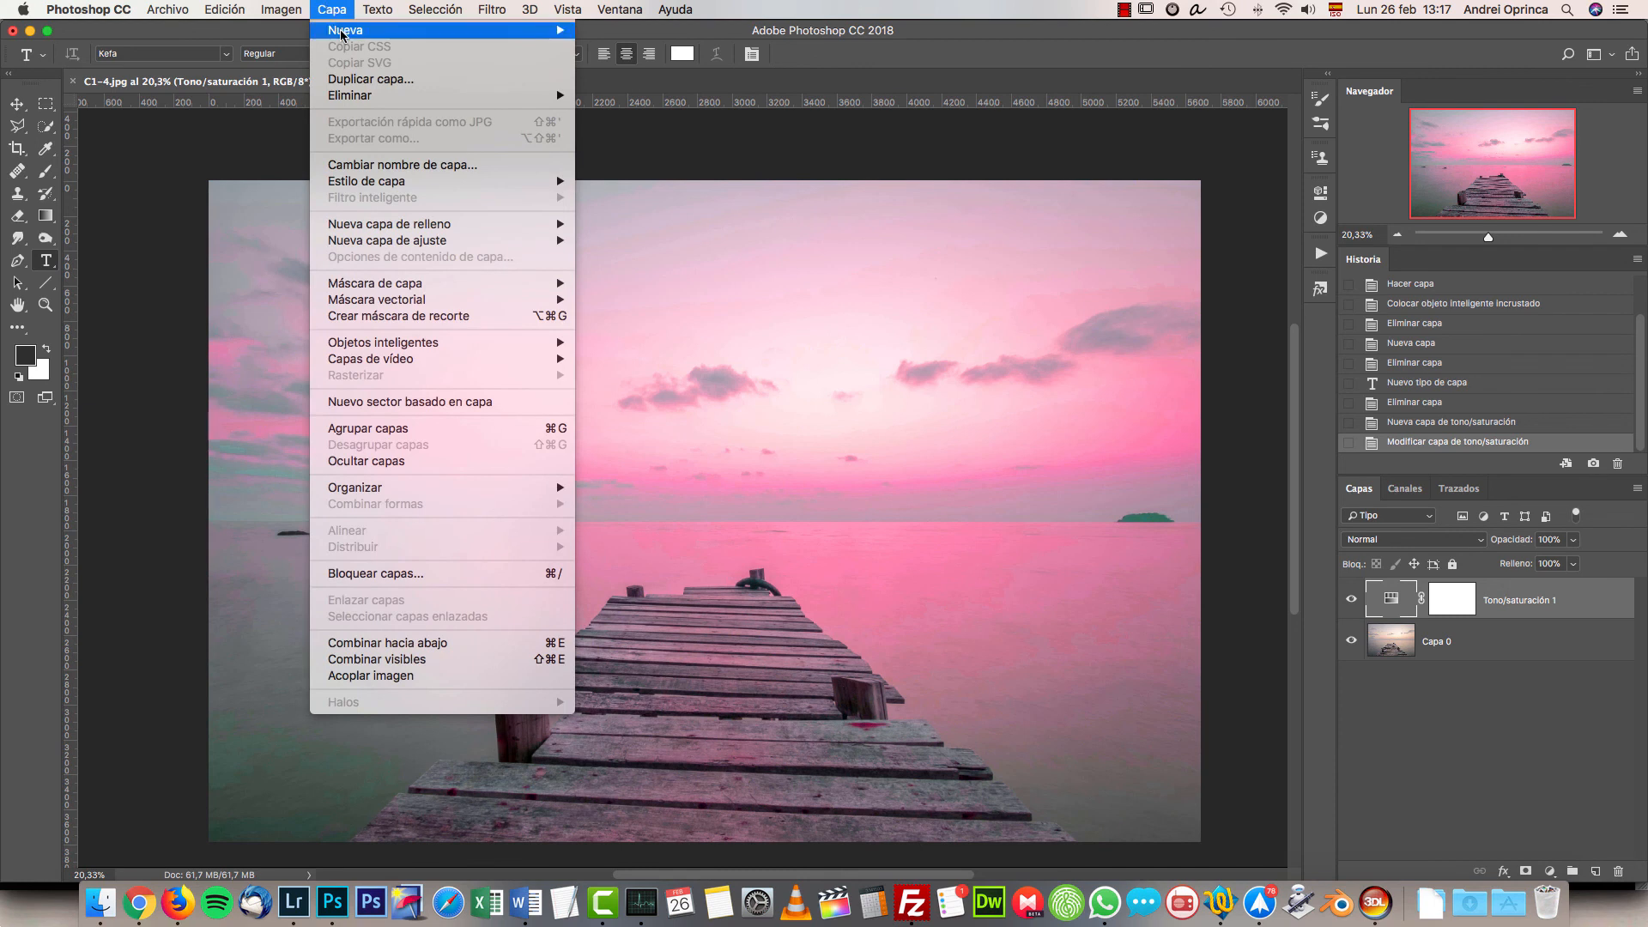
mouse_move(344, 31)
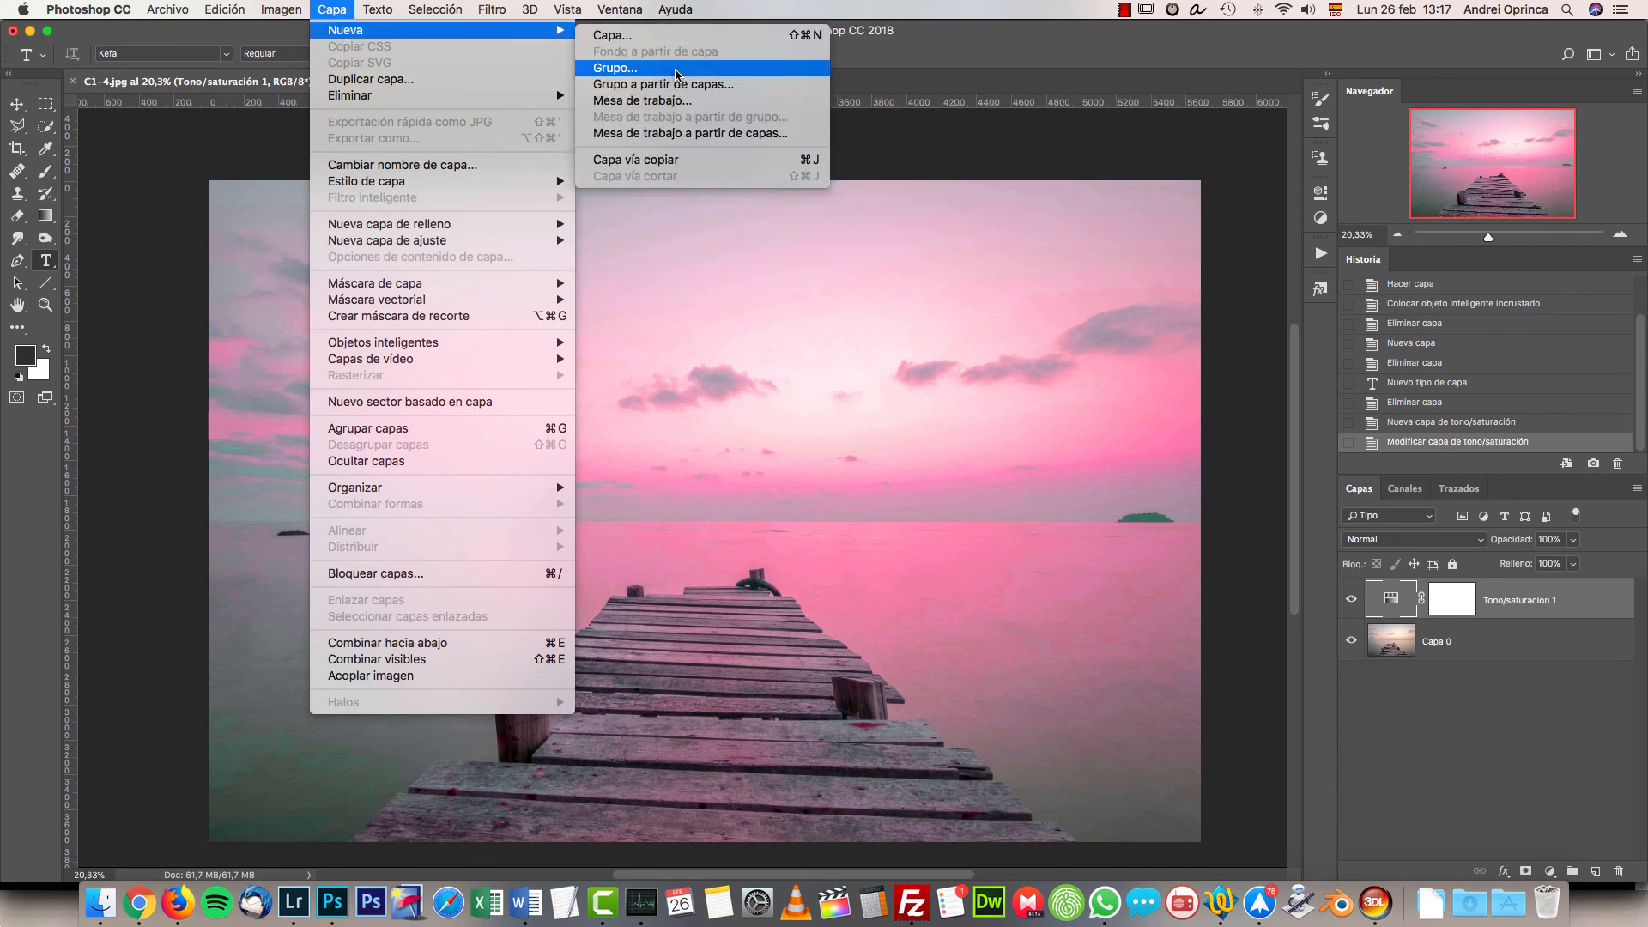
mouse_move(462, 228)
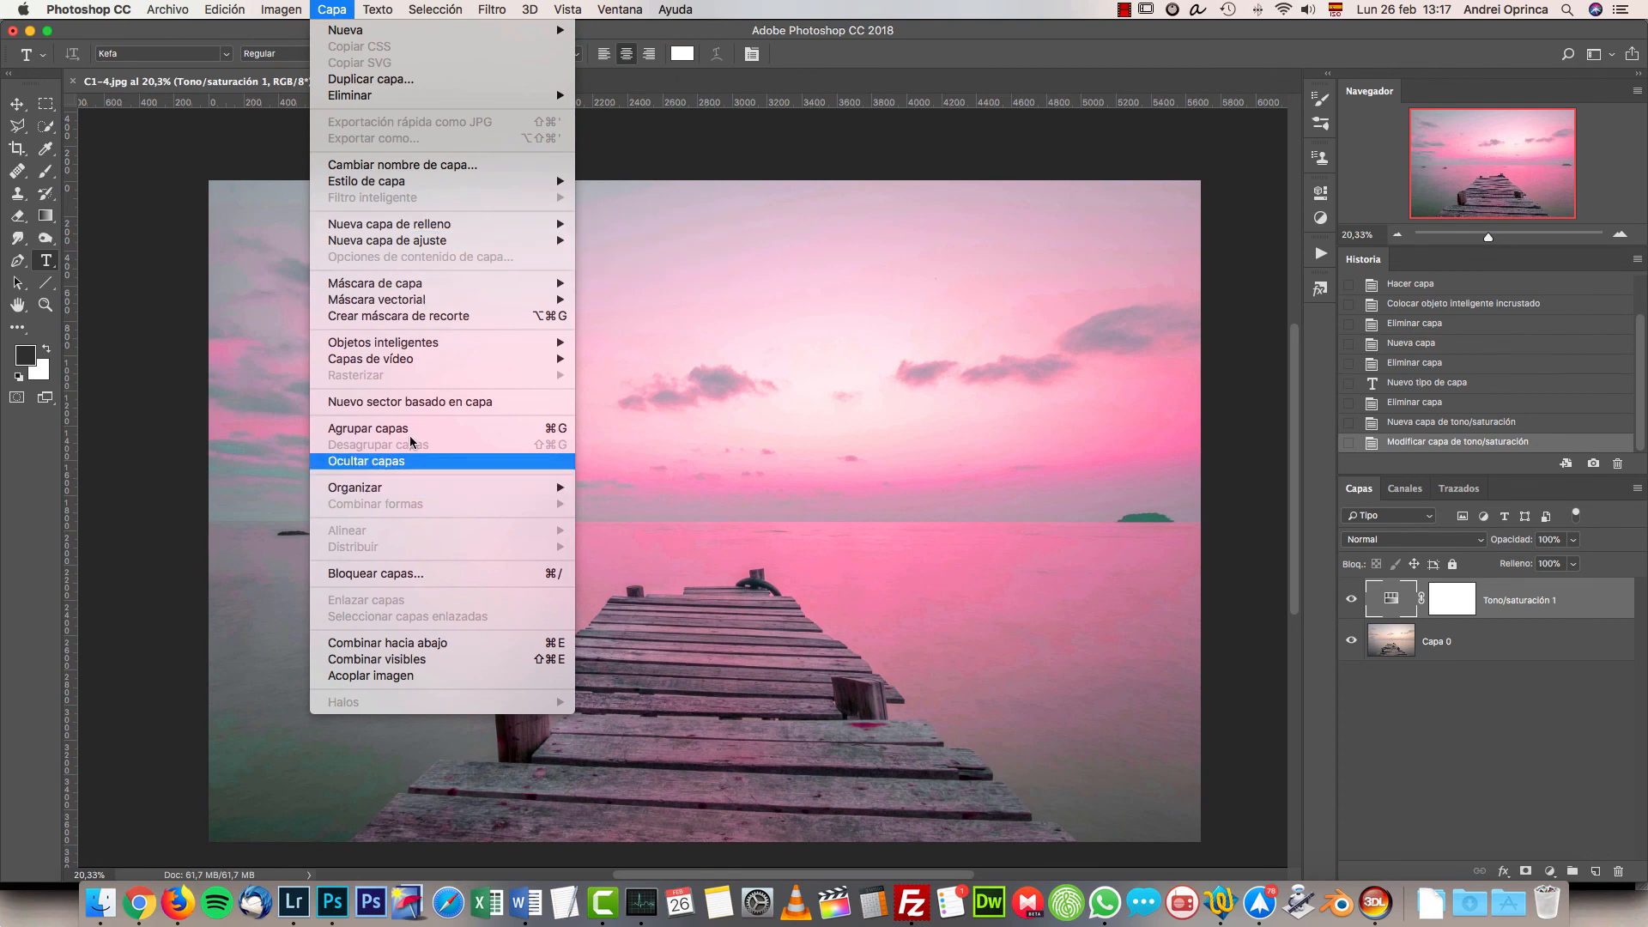
mouse_move(452, 364)
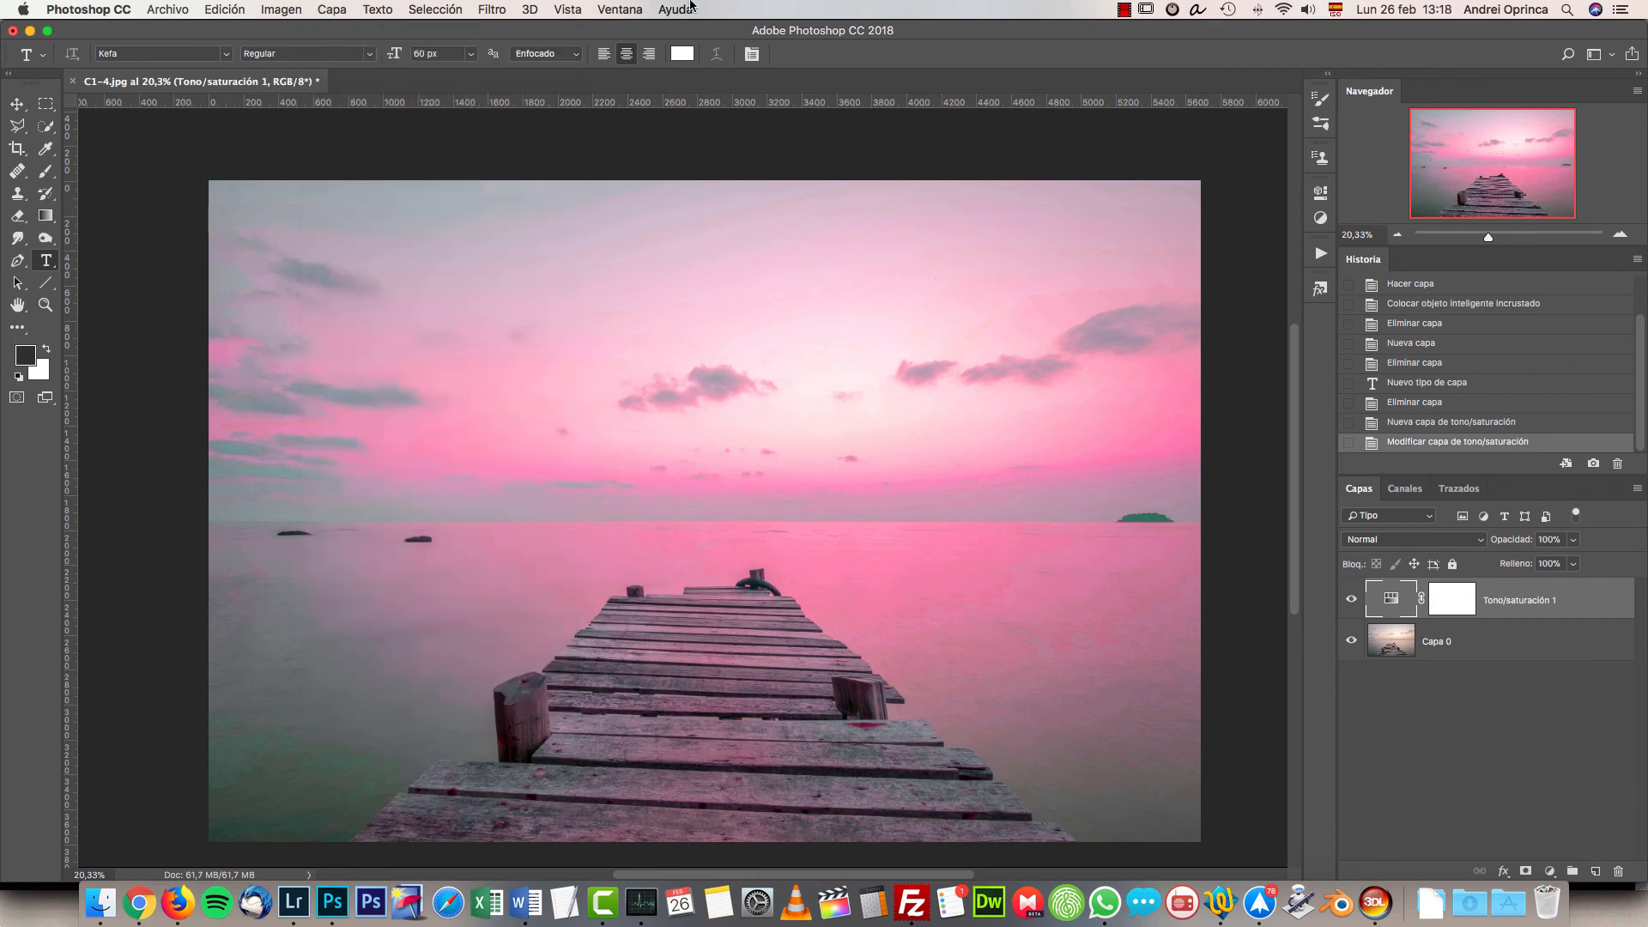
left_click(854, 6)
left_click(223, 10)
left_click(980, 6)
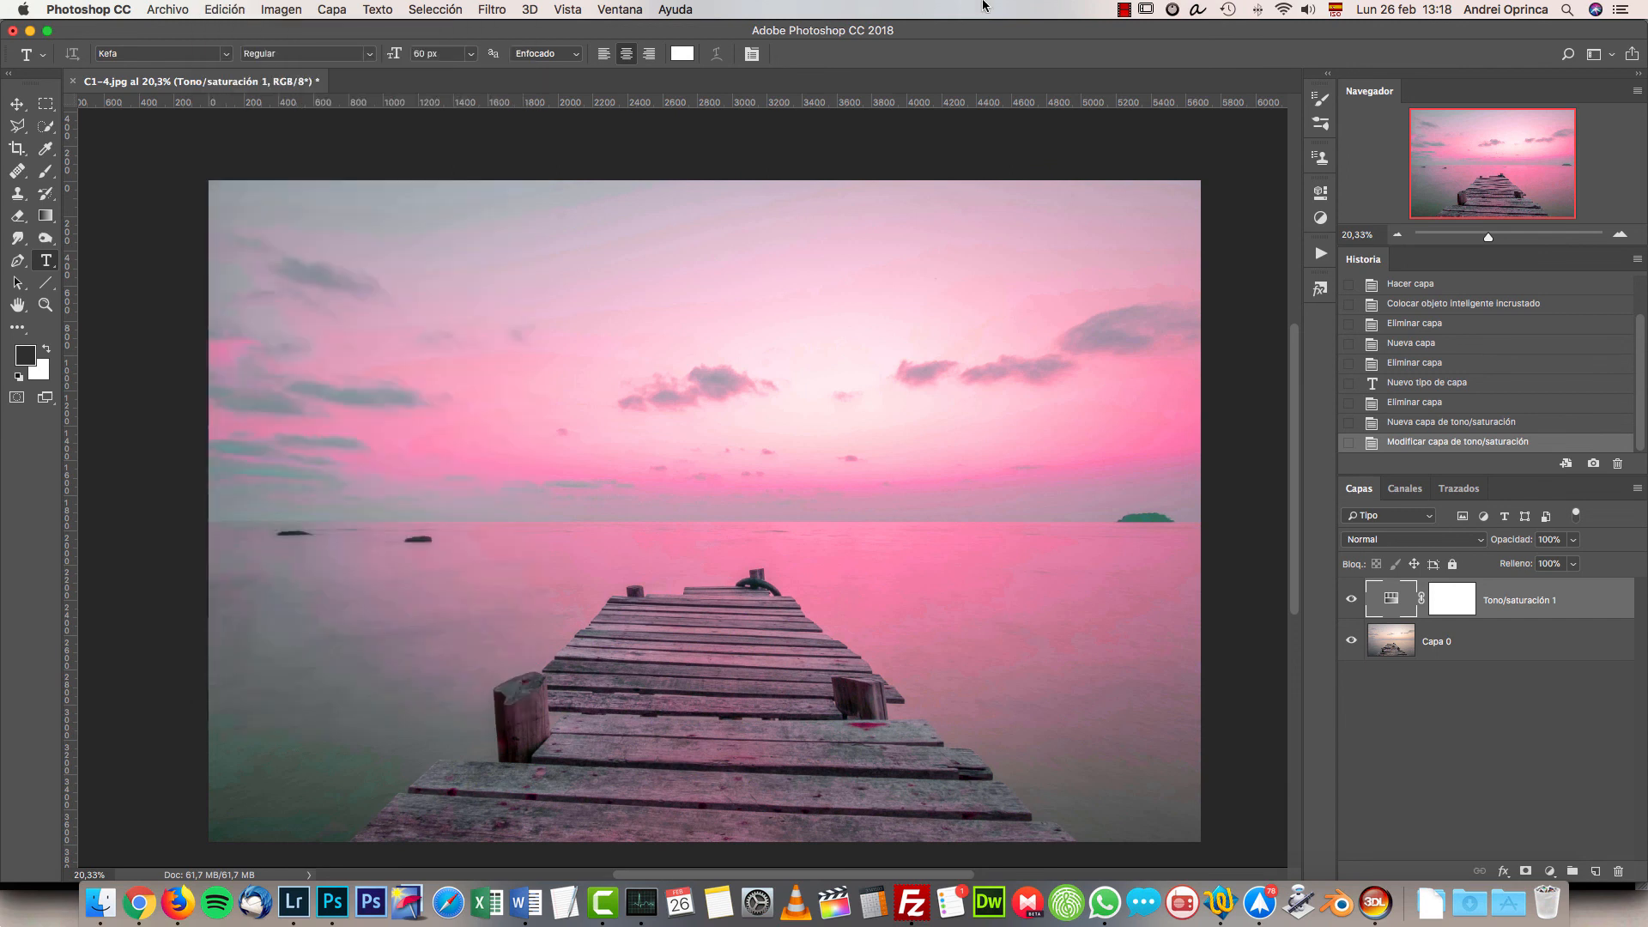